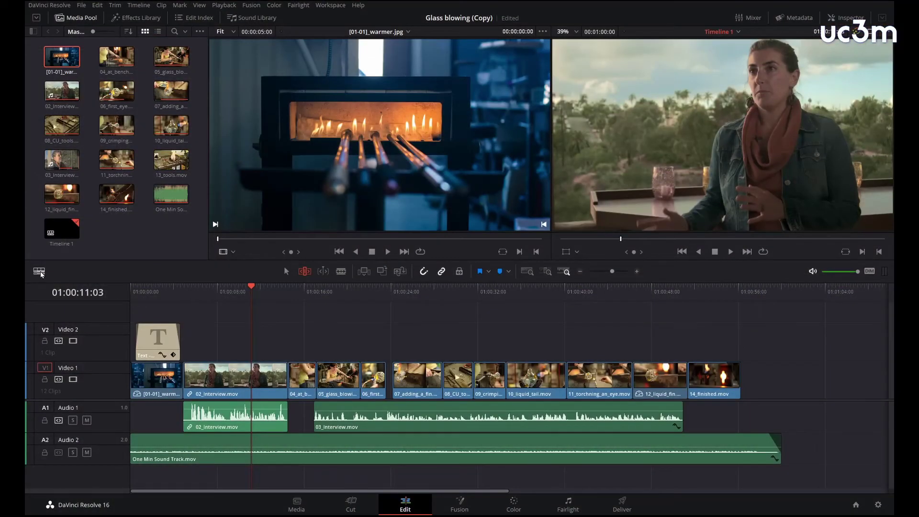
Step: Enable stacked timelines, add a second timeline tab and return to Timeline 1
left_click(39, 271)
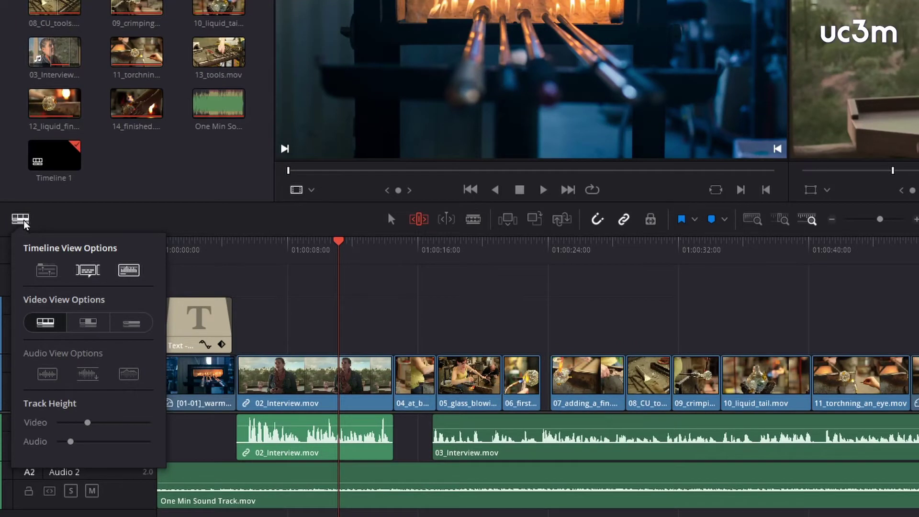
left_click(47, 271)
left_click(228, 222)
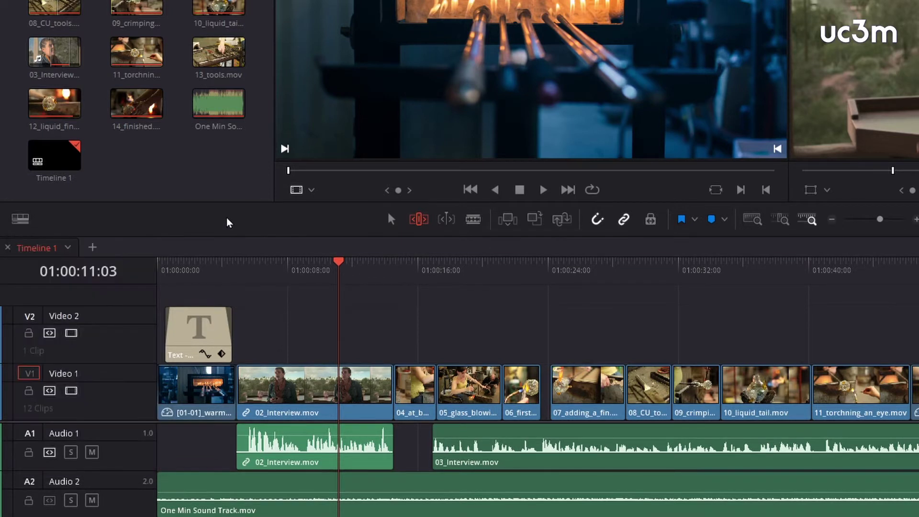
left_click(93, 247)
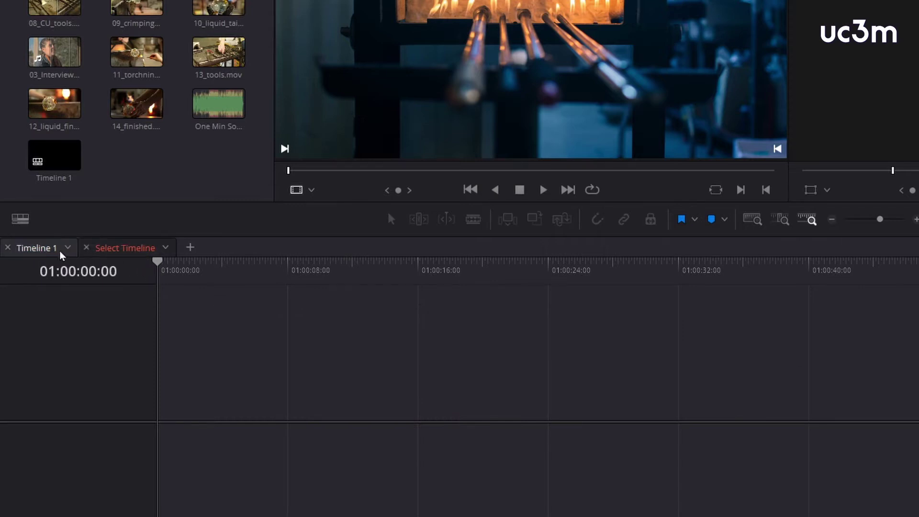
left_click(45, 250)
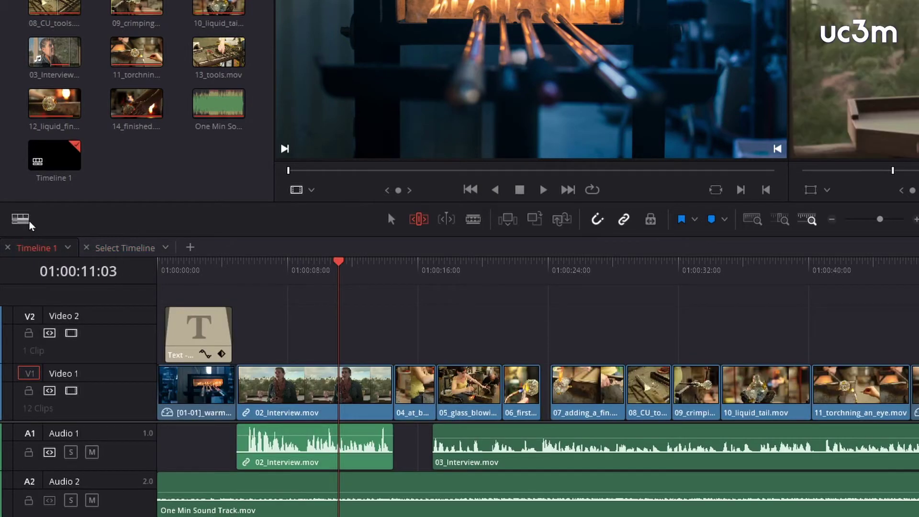
Step: Turn off stacked timelines and toggle the display of audio waveforms
left_click(21, 220)
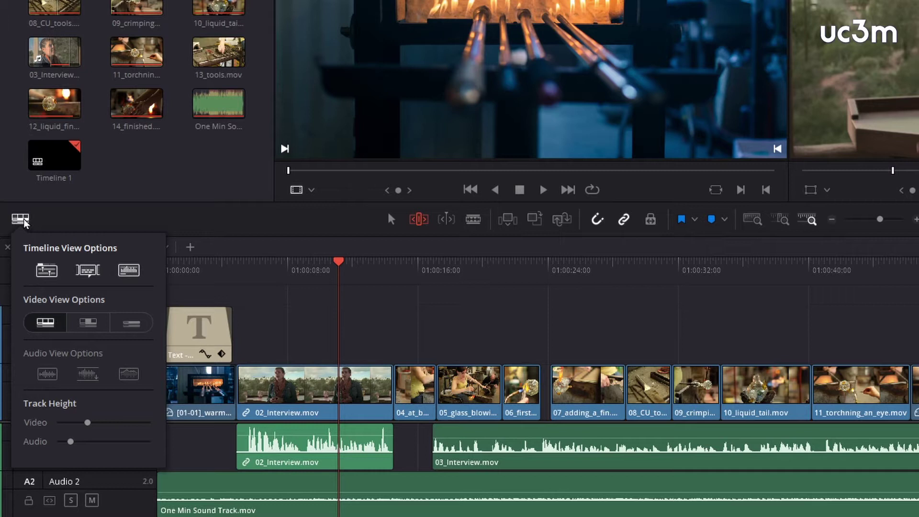
left_click(47, 270)
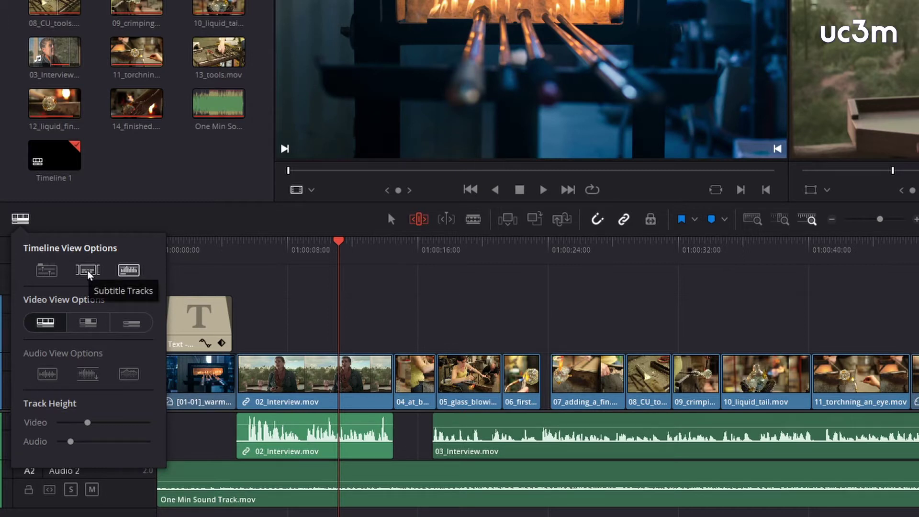
left_click(128, 270)
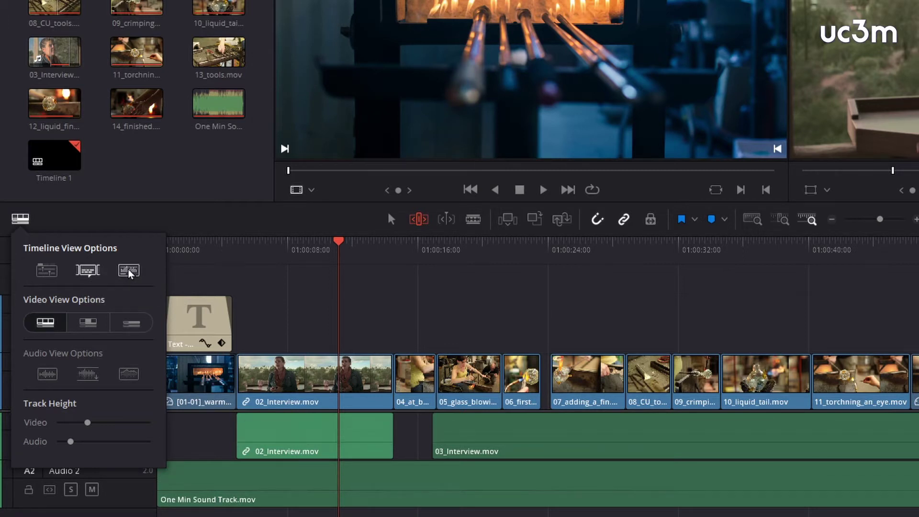
left_click(128, 271)
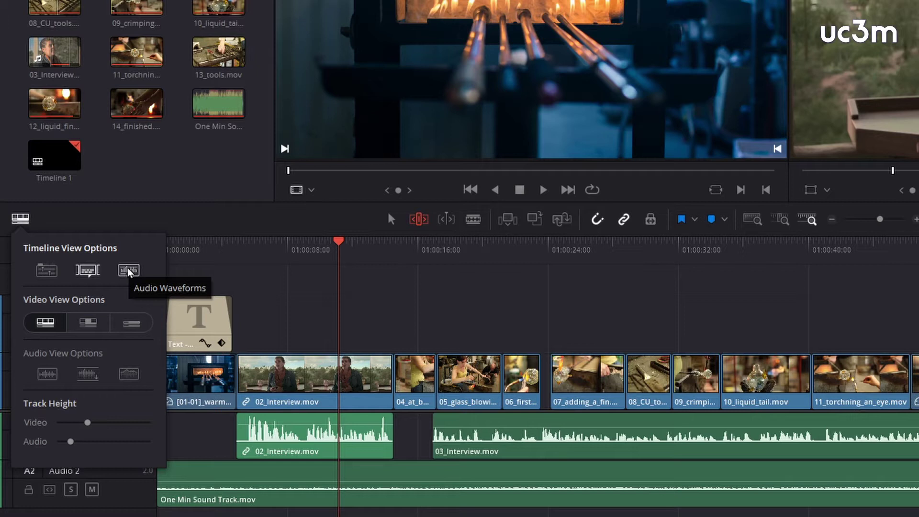
Step: Try the simple and thumbnail video views, and return the clips to filmstrip view
left_click(134, 324)
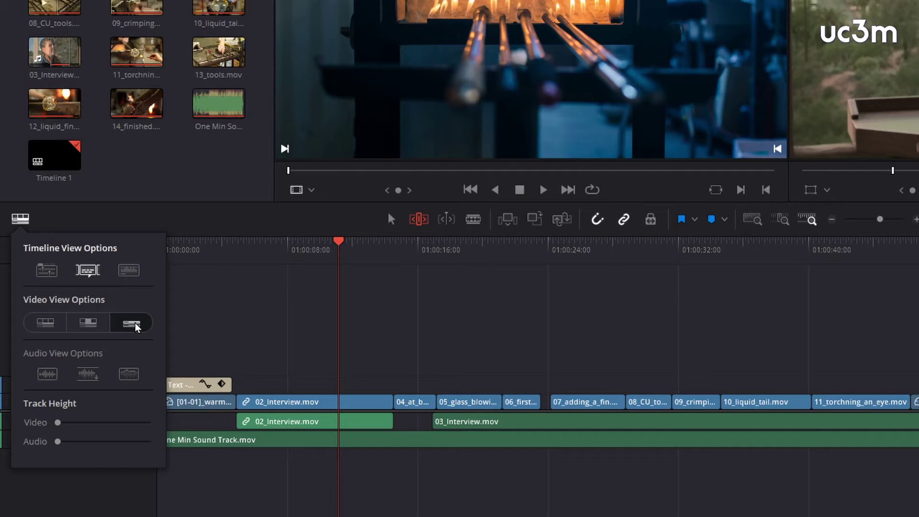
left_click(89, 325)
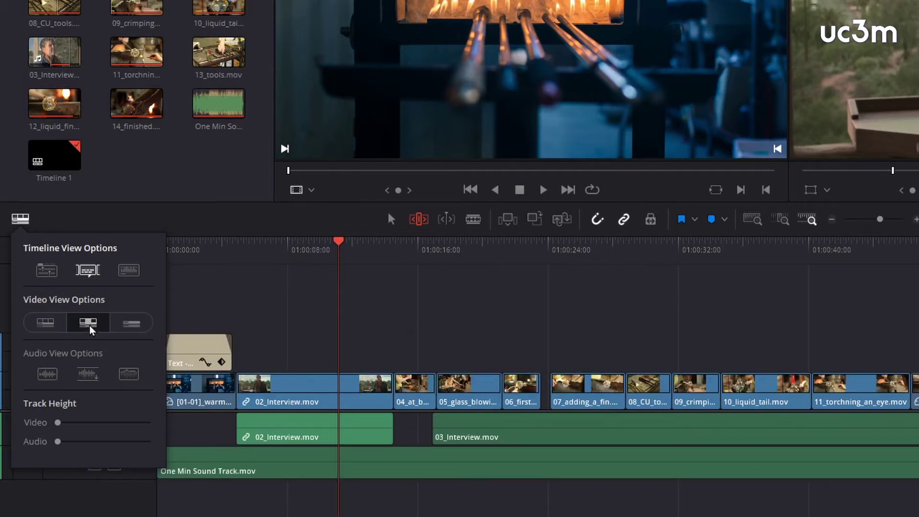
left_click(50, 322)
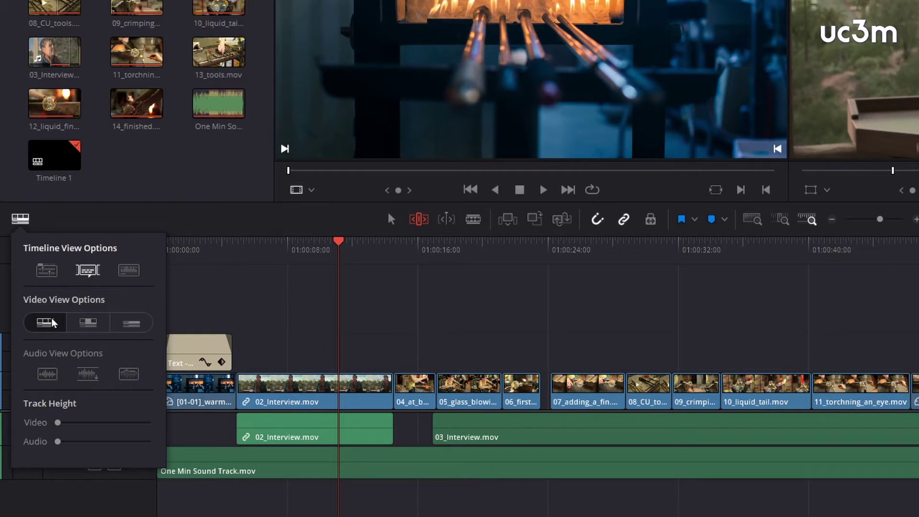
Step: Show rectified audio waveforms filling the full height of the timeline clips, after trying the Non-Rectified Waveform option
left_click(129, 272)
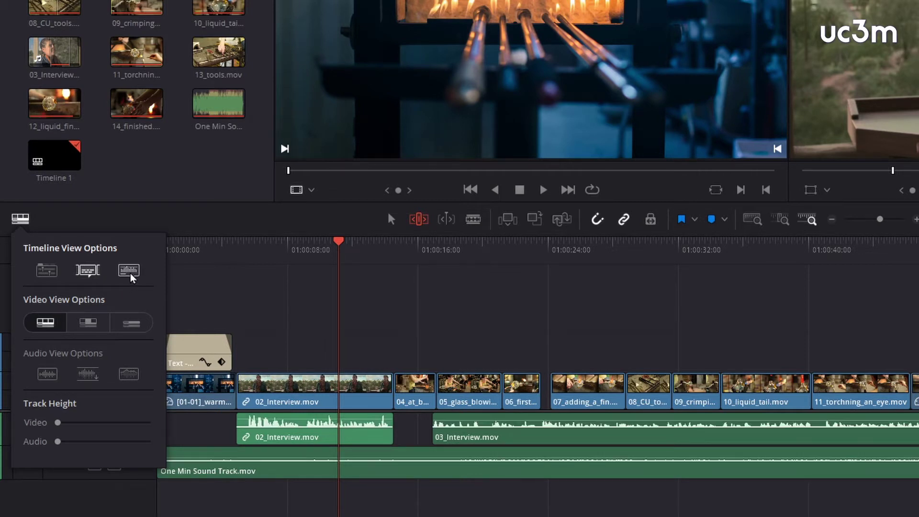
left_click(47, 376)
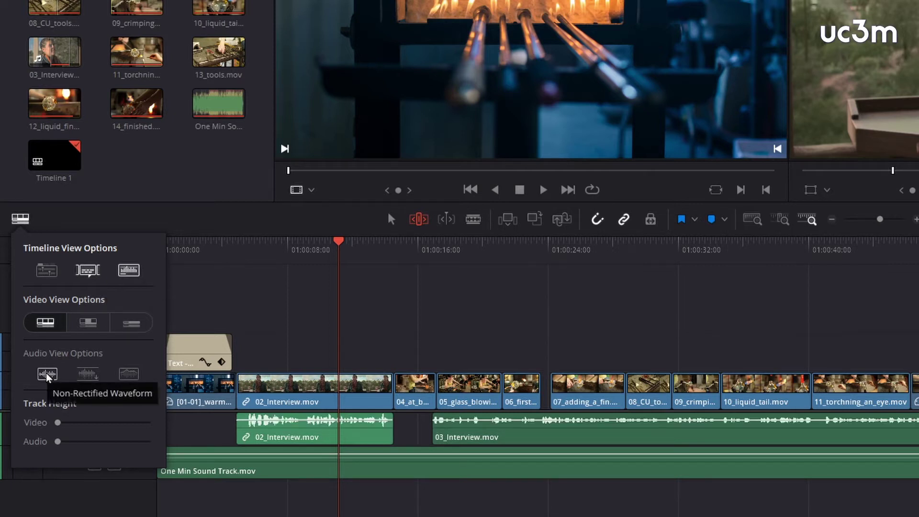
left_click(46, 376)
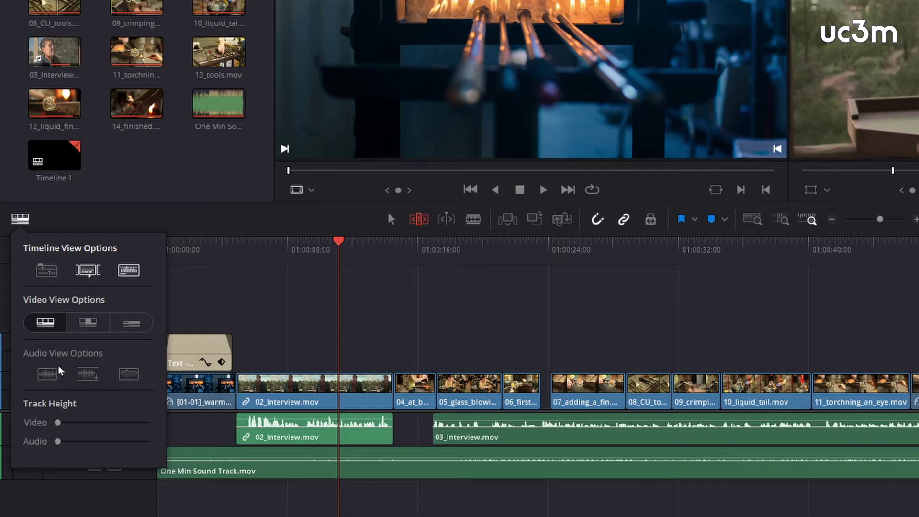
left_click(86, 374)
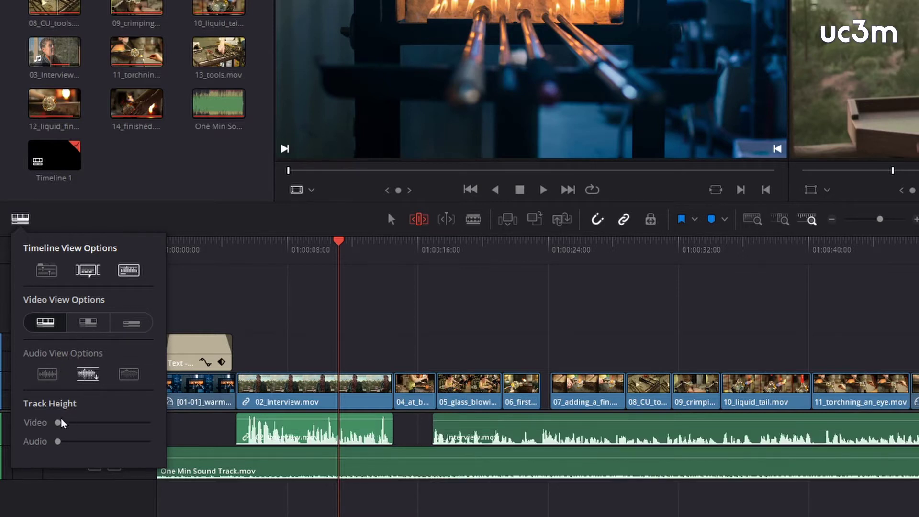
Step: Raise the overall video and audio track heights slightly, and resize the Video 1 and Audio 1 tracks individually
left_click_drag(57, 423, 67, 441)
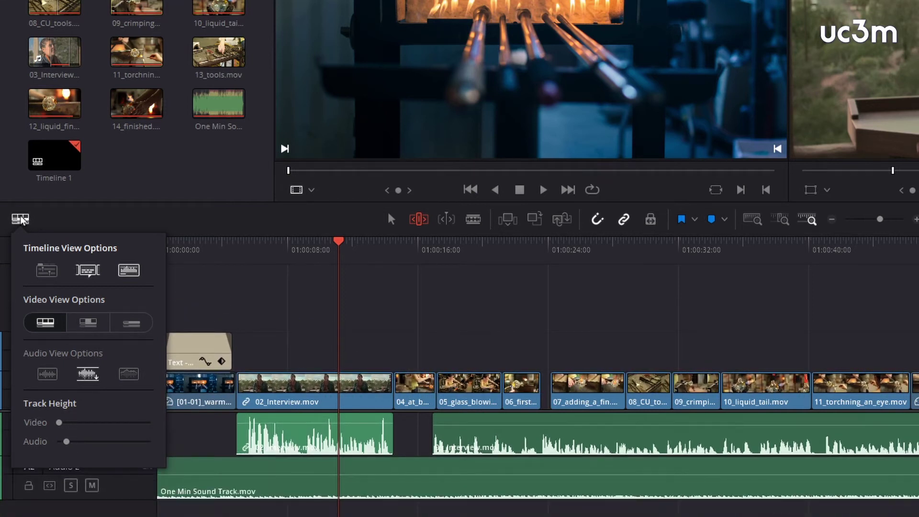
left_click(20, 219)
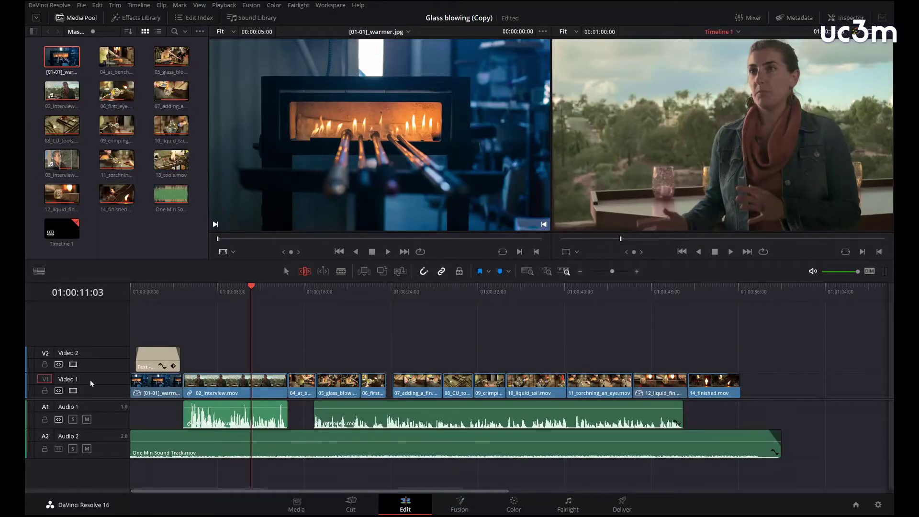
mouse_move(94, 372)
left_mouse_down()
mouse_move(93, 345)
mouse_move(91, 371)
left_mouse_up()
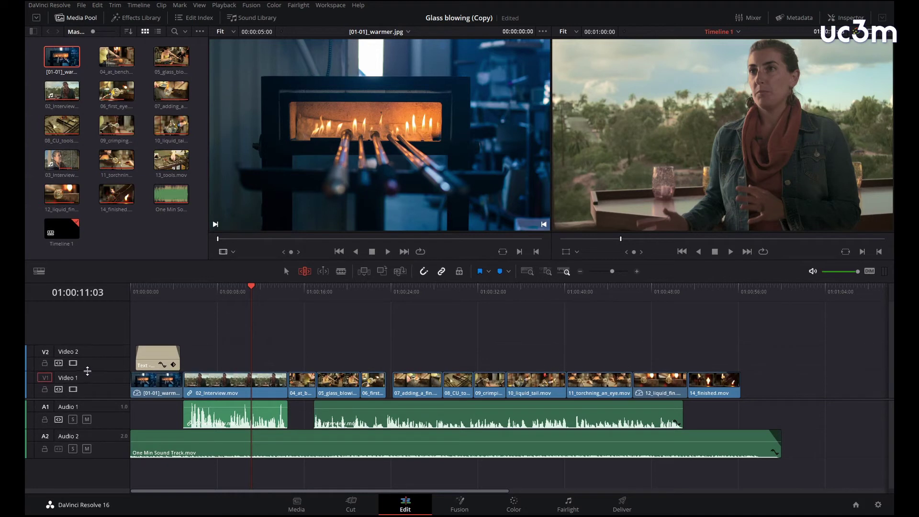
mouse_move(97, 430)
left_mouse_down()
mouse_move(98, 445)
mouse_move(99, 423)
left_mouse_up()
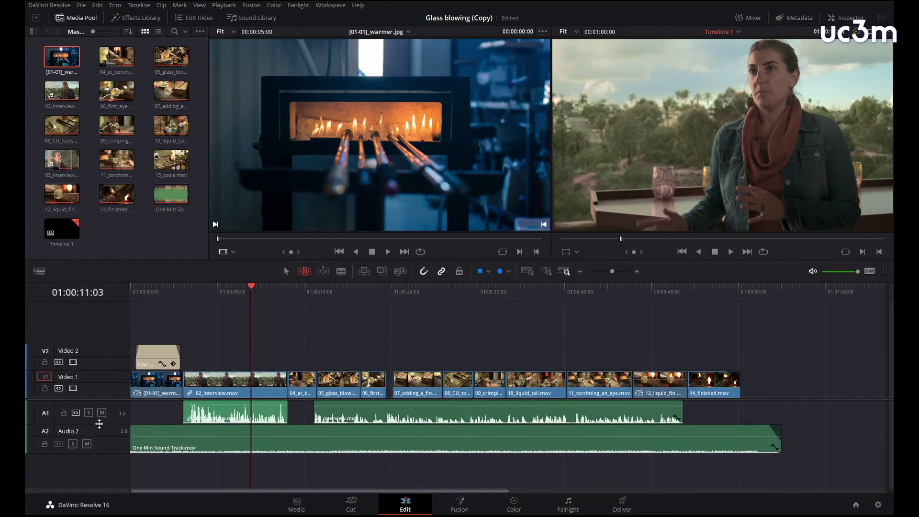
Step: Hide the media pool and shift the layout to give the viewers and audio tracks more room
left_click(77, 17)
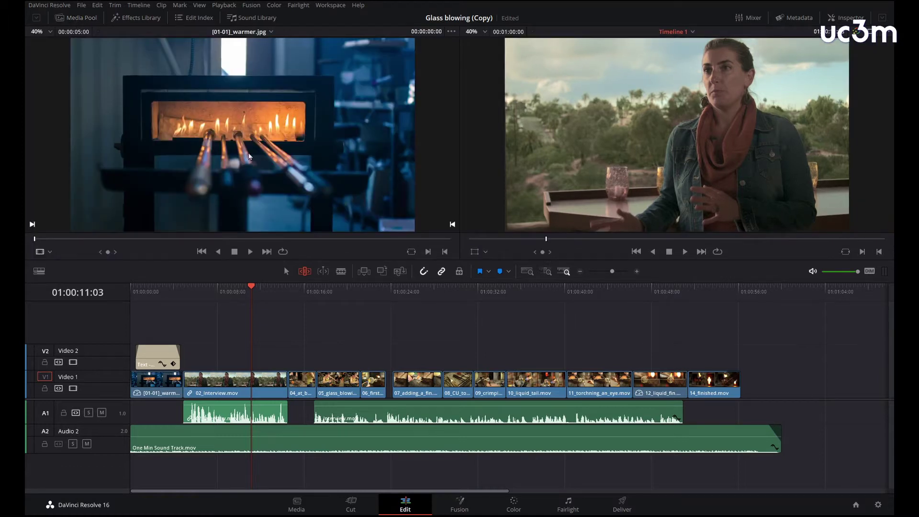
left_click_drag(416, 263, 416, 334)
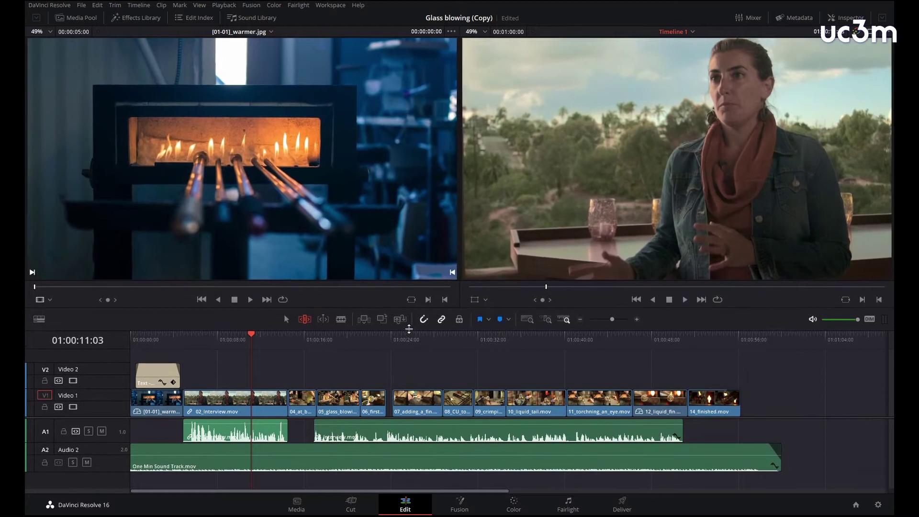
left_click_drag(116, 413, 116, 406)
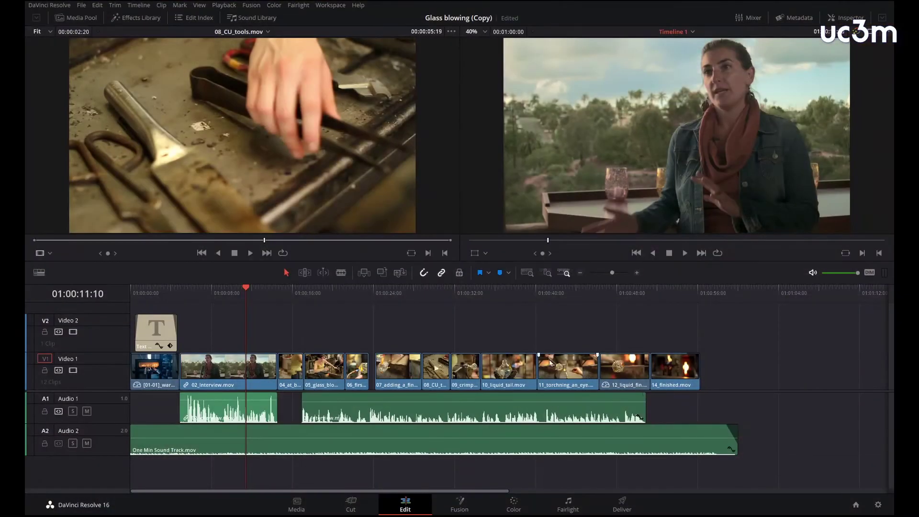
Step: Zoom the timeline in and out around the playhead, finishing with a closer view of the 02_Interview.mov clip
left_click_drag(610, 273, 615, 272)
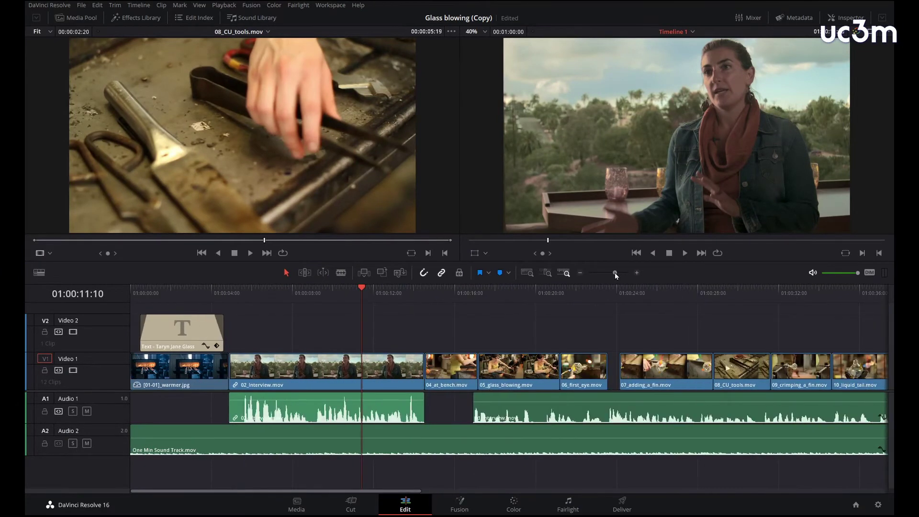
scroll(596, 318, "down", 3)
scroll(597, 318, "up", 2)
scroll(597, 321, "up", 3)
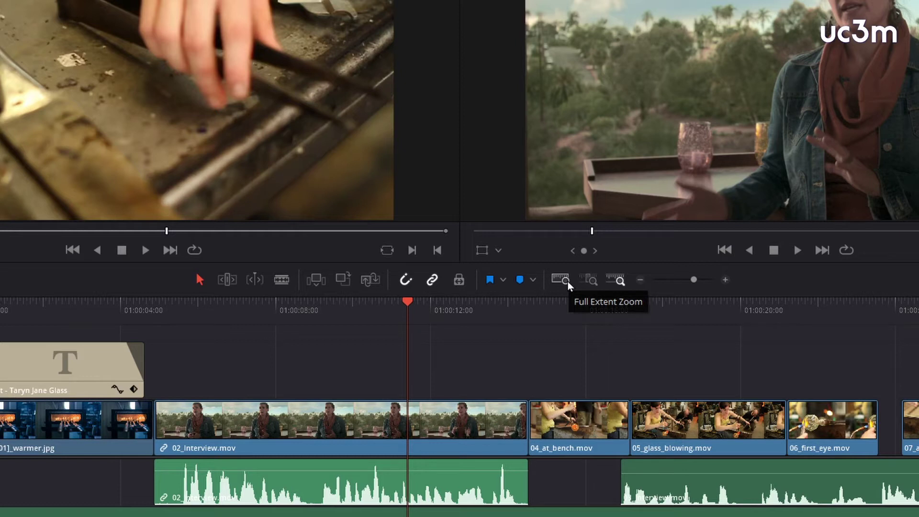
Step: Compare the timeline in Full Extent Zoom and Detail Zoom, and return to a custom zoom level showing the neighbouring clips
left_click(567, 280)
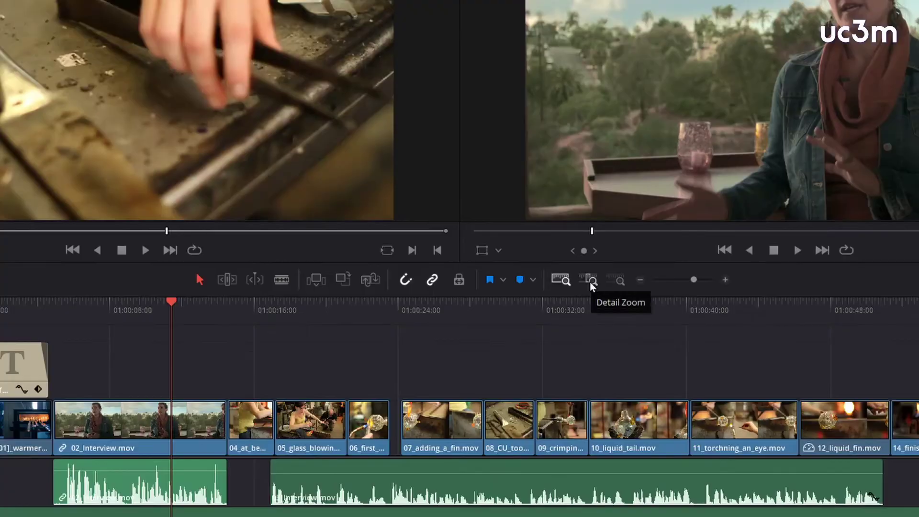
left_click(590, 282)
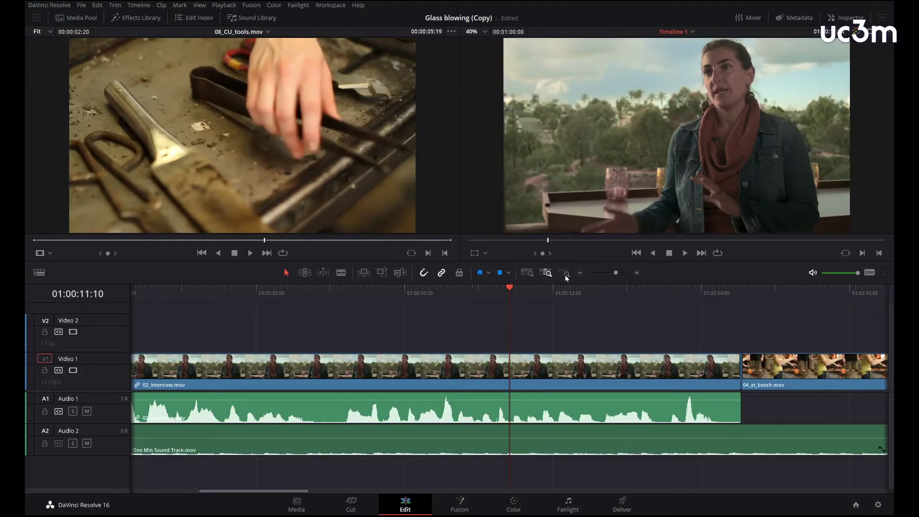
left_click(566, 275)
left_click_drag(615, 271, 615, 274)
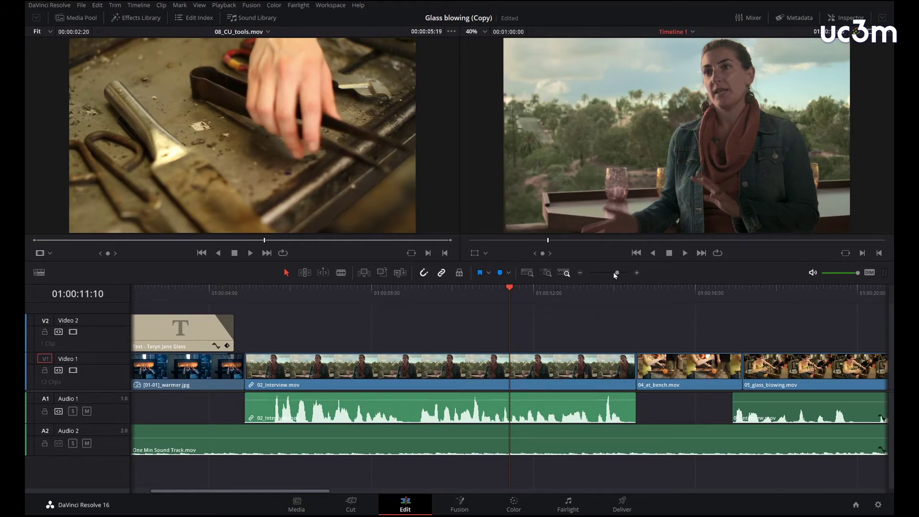
Step: Toggle the Enable 2D Timeline Scroll option and pan the timeline horizontally through the clips
left_click_drag(280, 494, 382, 484)
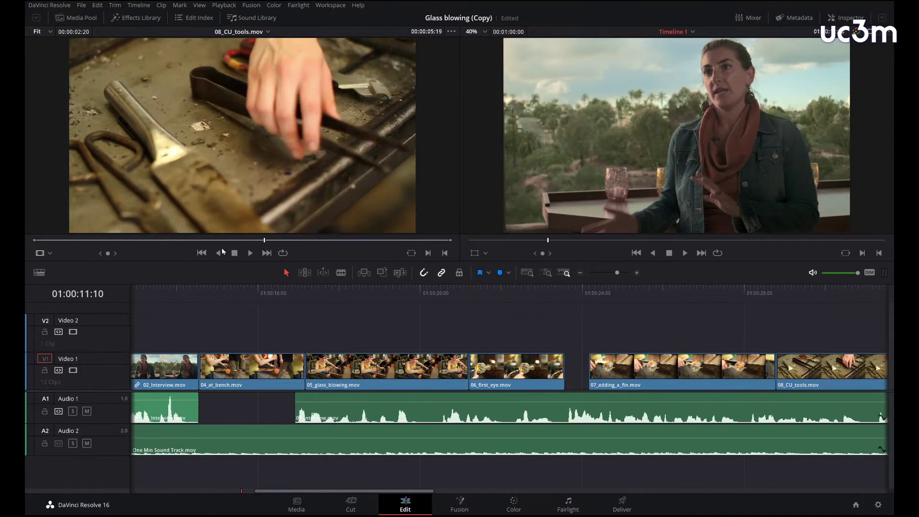
left_click(199, 6)
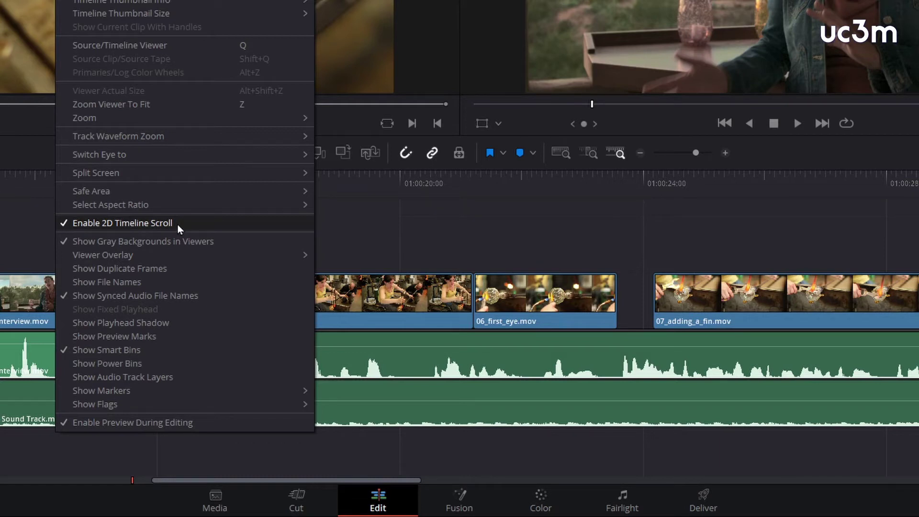
left_click(177, 225)
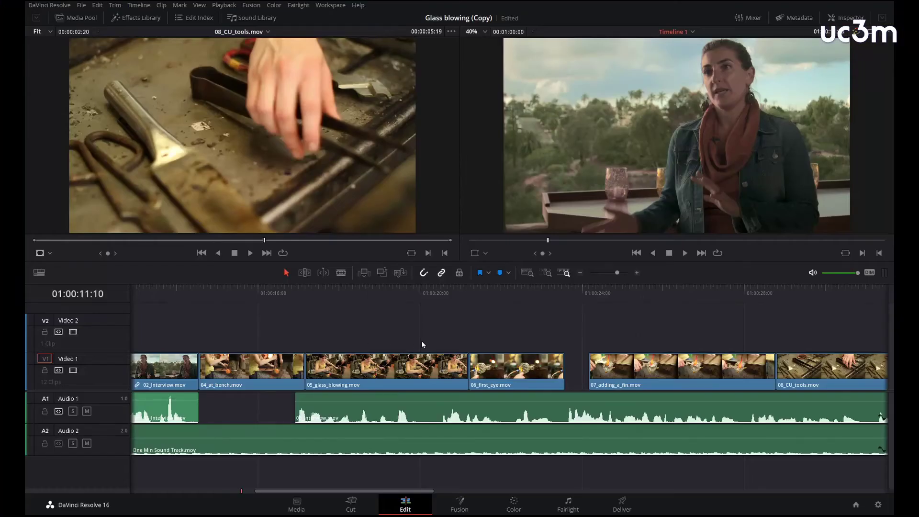
scroll(423, 344, "right", 3)
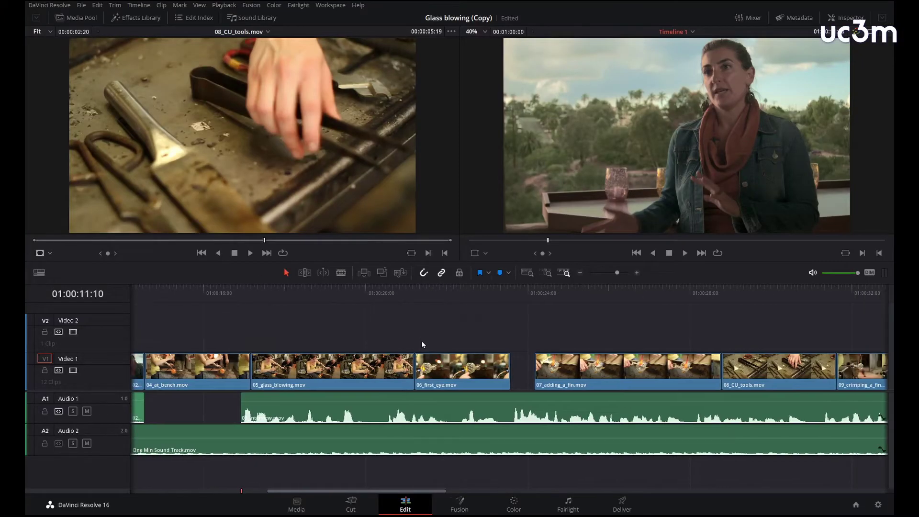
scroll(423, 344, "left", 3)
scroll(423, 343, "right", 5)
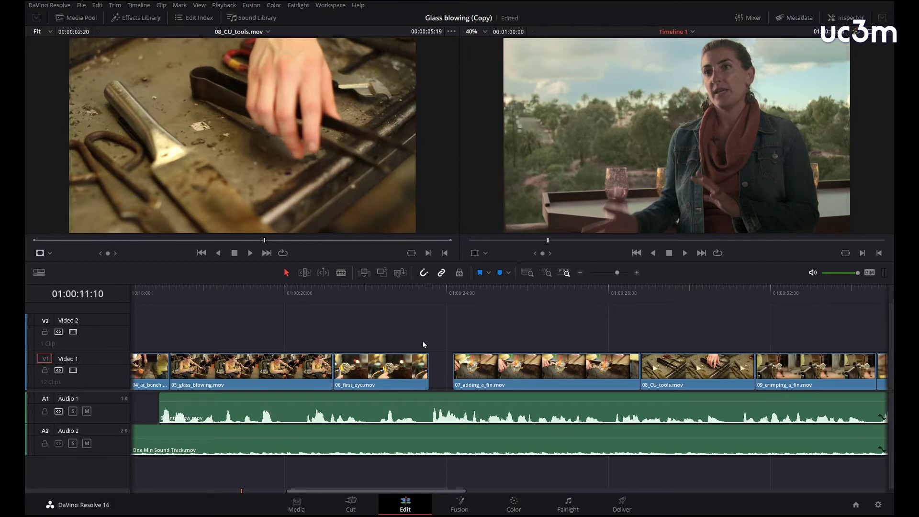
Step: Jump the playhead back and forth between edit points, finishing at the start of 02_Interview.mov
key("Up")
key("Down")
key("Down")
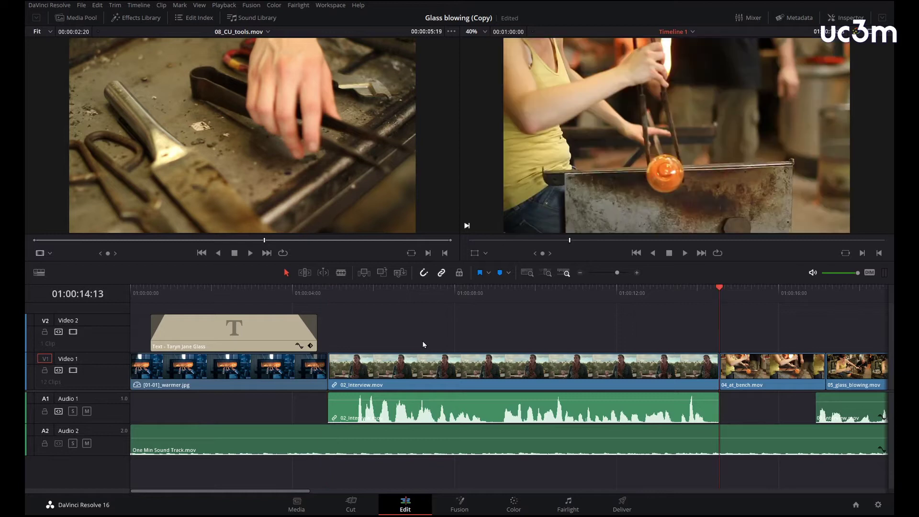
key("Up")
key("Up")
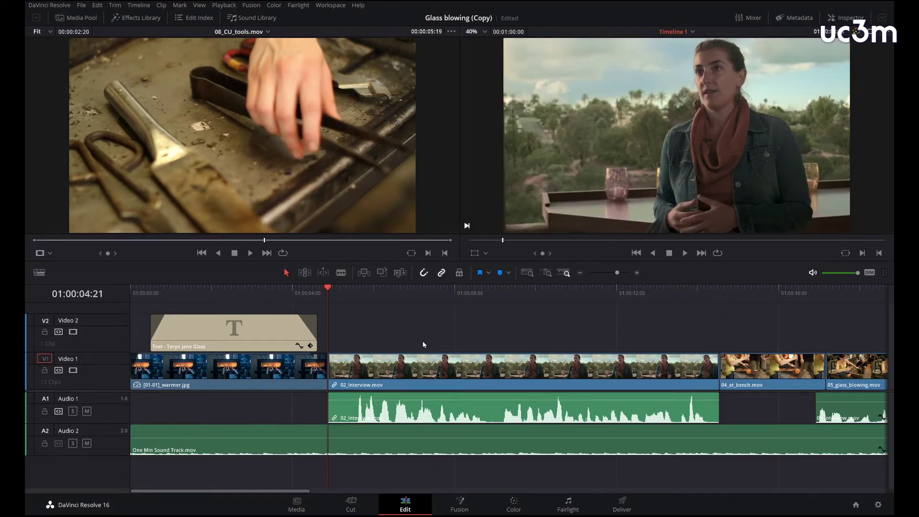
Step: Move the playhead to the start of 04_at_bench.mov and advance it frame by frame into the clip
key("Down")
key("Right")
key("Right")
key("Right")
key("Right")
key("Right")
key("Right")
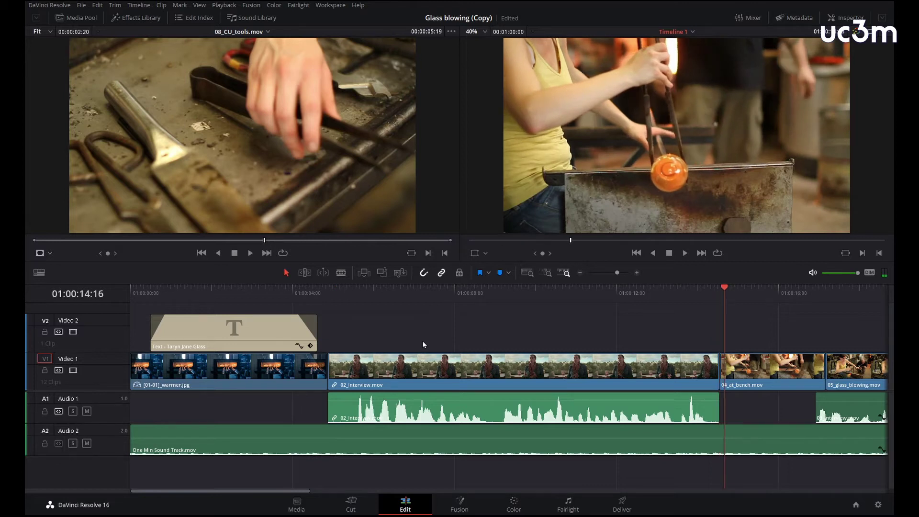
Step: Advance the playhead a few more frames in 04_at_bench.mov, and jump to the start and the end of the timeline
key("Right")
key("Right")
key("Right")
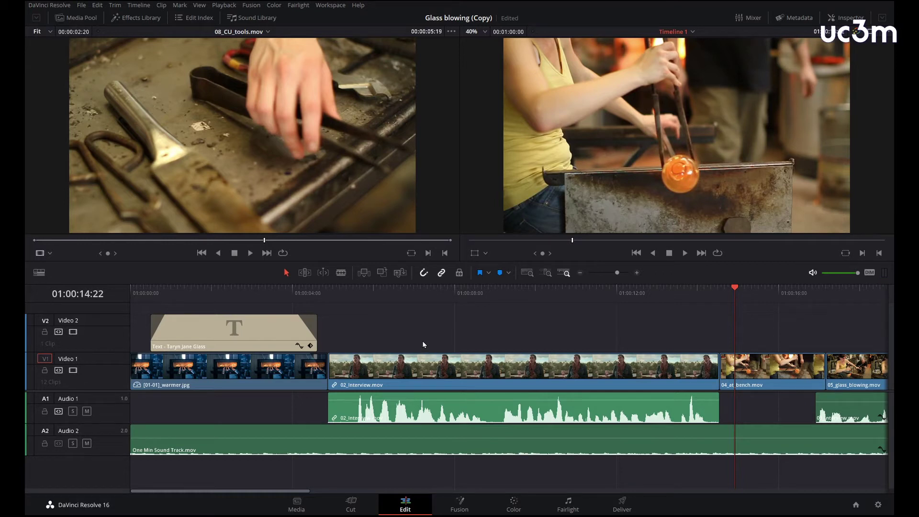
key("Home")
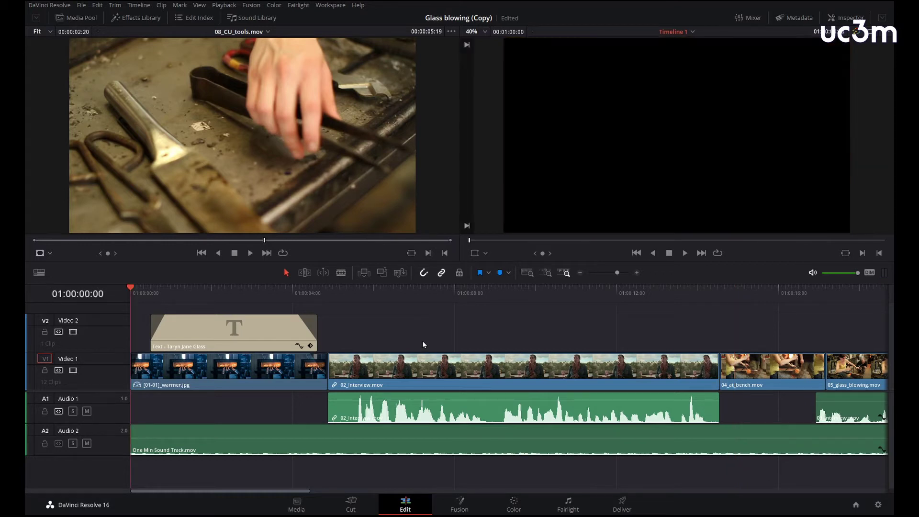
key("End")
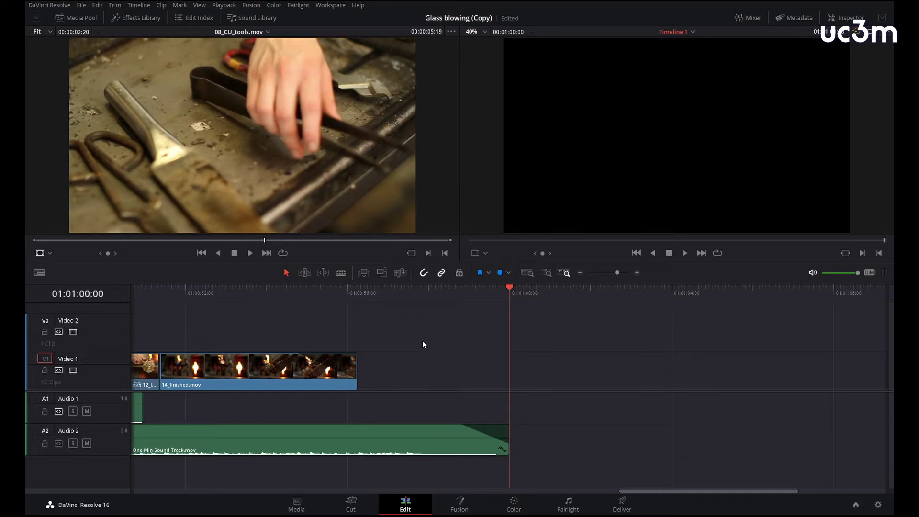
Step: Fit the whole timeline in view and, starting in 07_adding_a_fin.mov, play it in reverse and forward before stopping
key("shift+z")
left_click(443, 293)
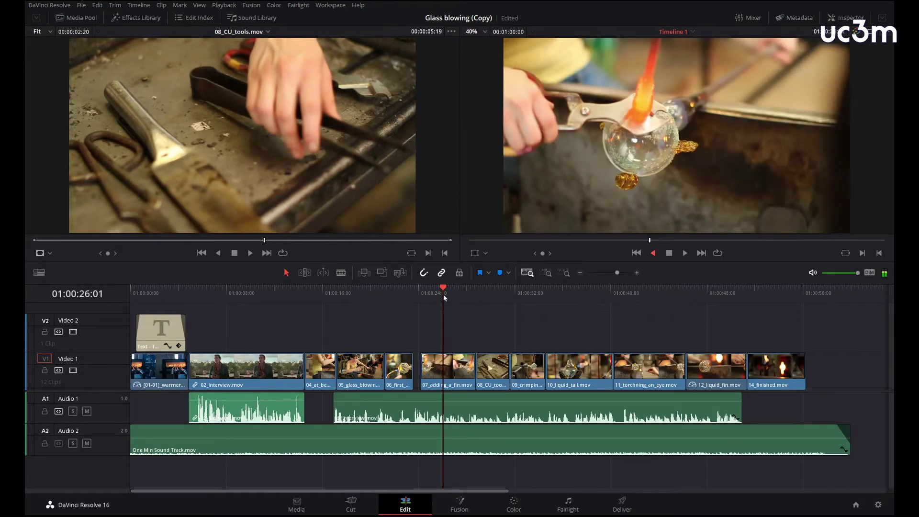
key("j")
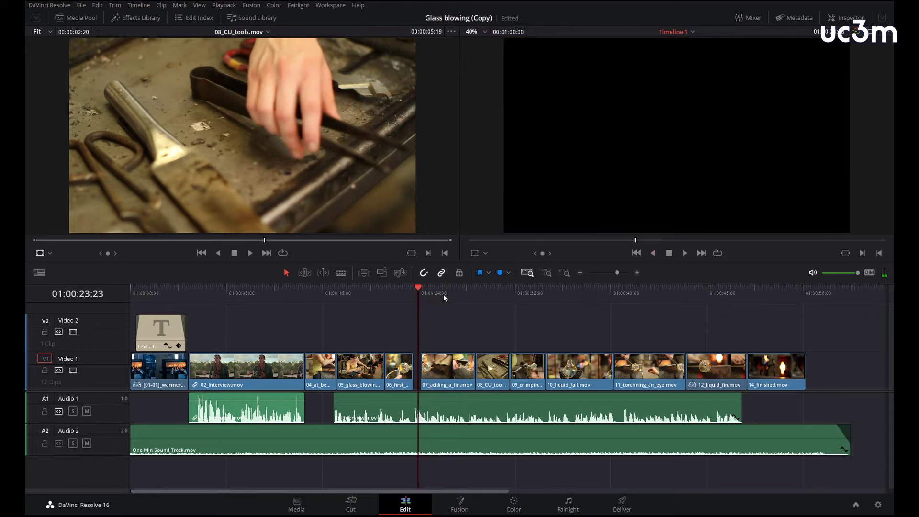
key("l")
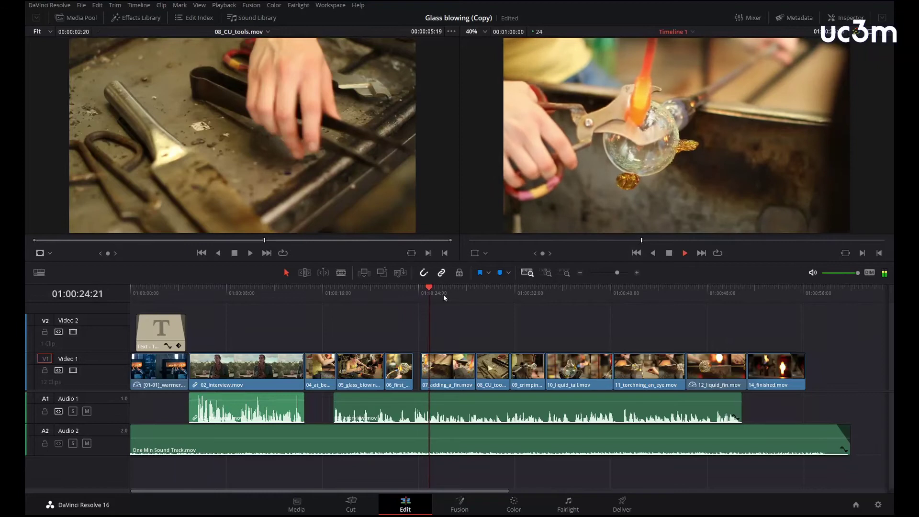
key("k")
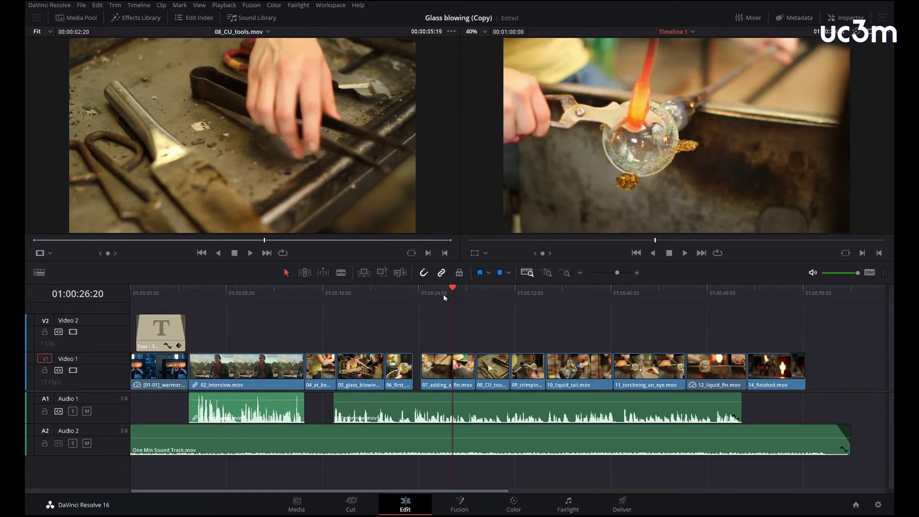
Step: Play forward slowly through 07_adding_a_fin.mov and fast-forward at increasing speed towards the end of the timeline
key("l")
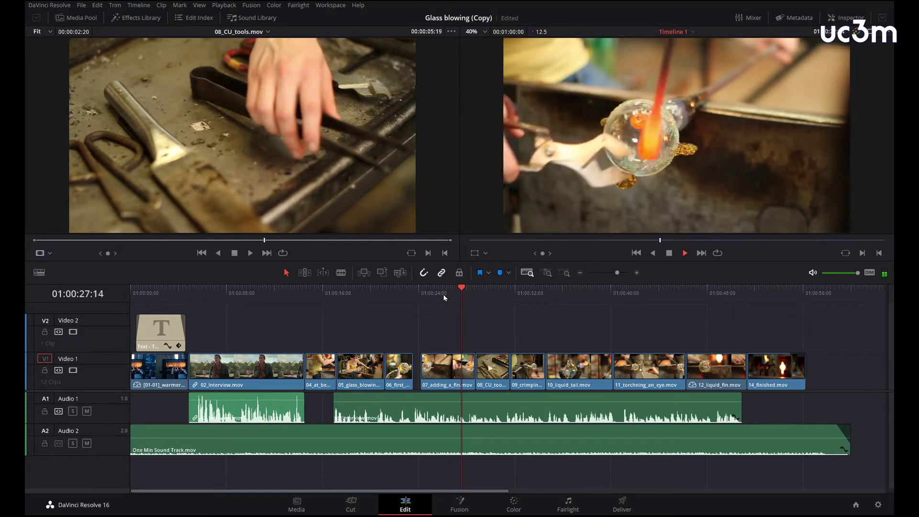
key("l")
key("l")
key("l")
key("l")
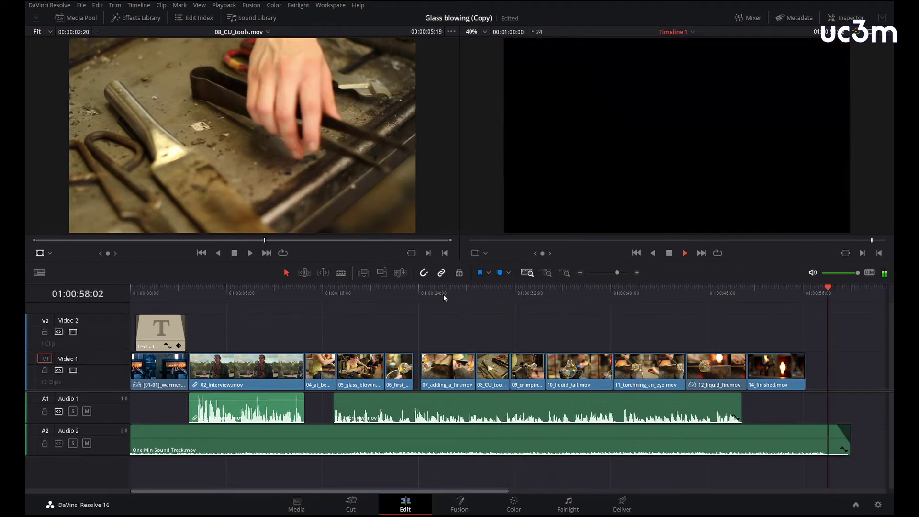
Step: Place the playhead in the middle of 10_liquid_tail.mov and step it several frames forward and back
left_click(529, 296)
left_click(575, 293)
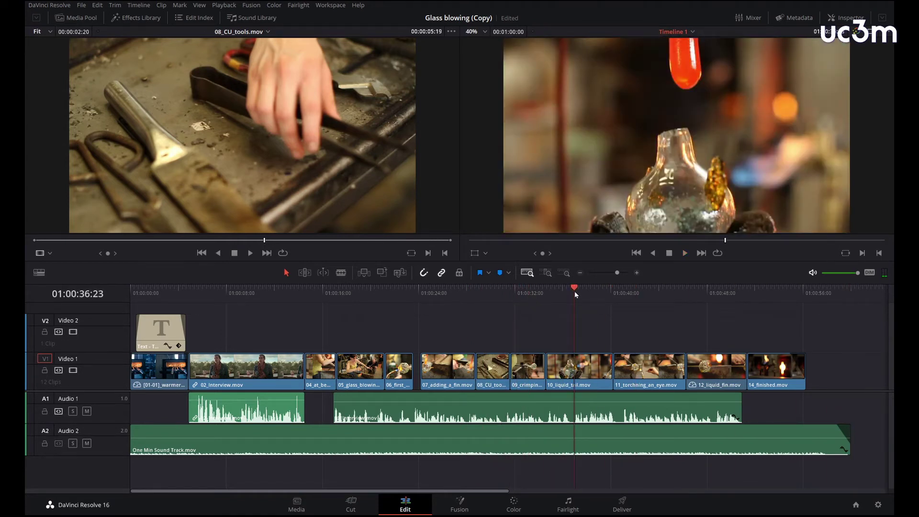
key("Right")
key("Right")
key("Right")
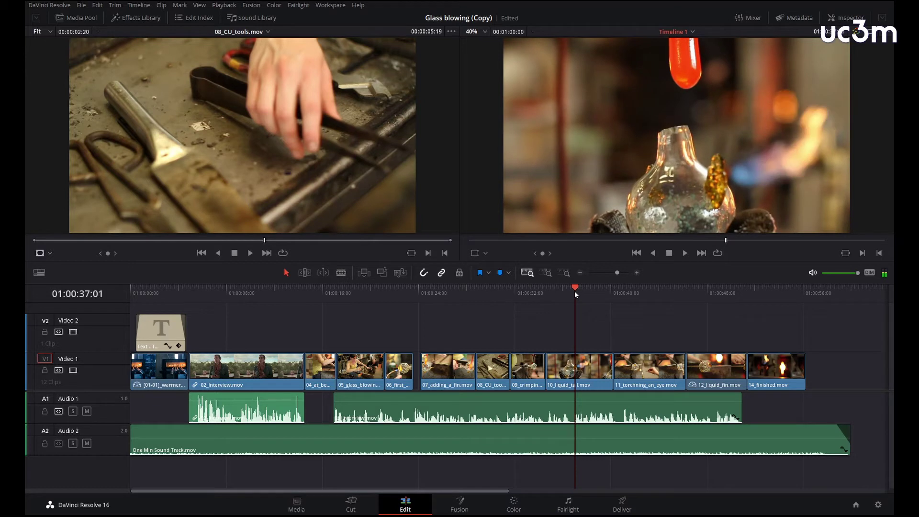
key("Right")
key("Right")
key("Right")
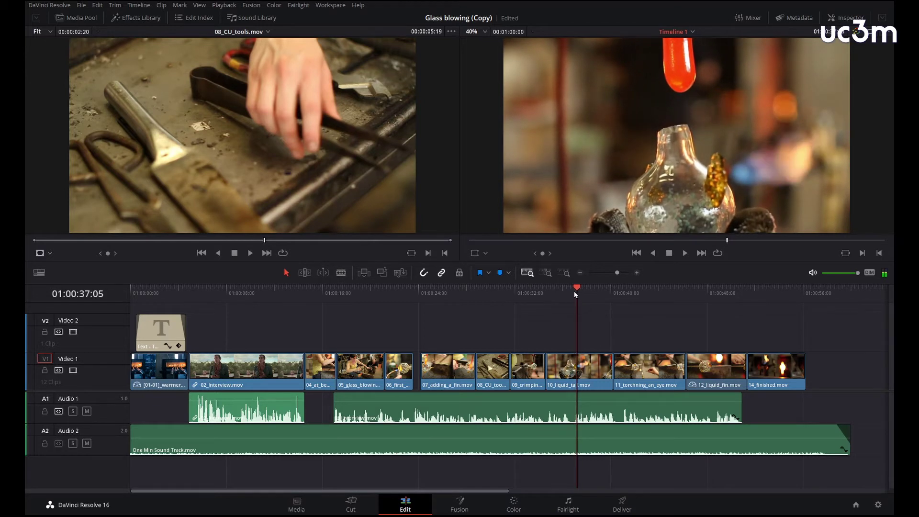
key("Left")
key("Left")
key("Left")
key("Left")
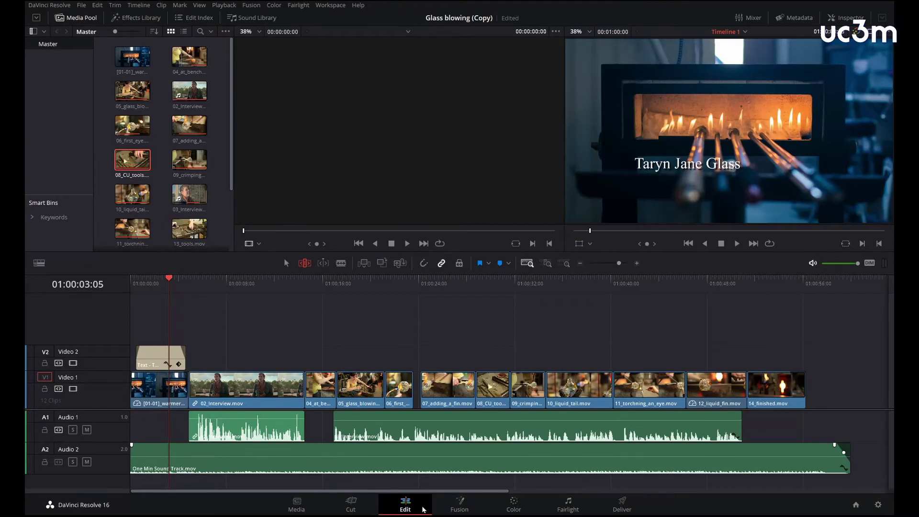
Step: Add a video track above Video 2, and move the Video 1 track up one level and back down
right_click(102, 329)
left_click(117, 330)
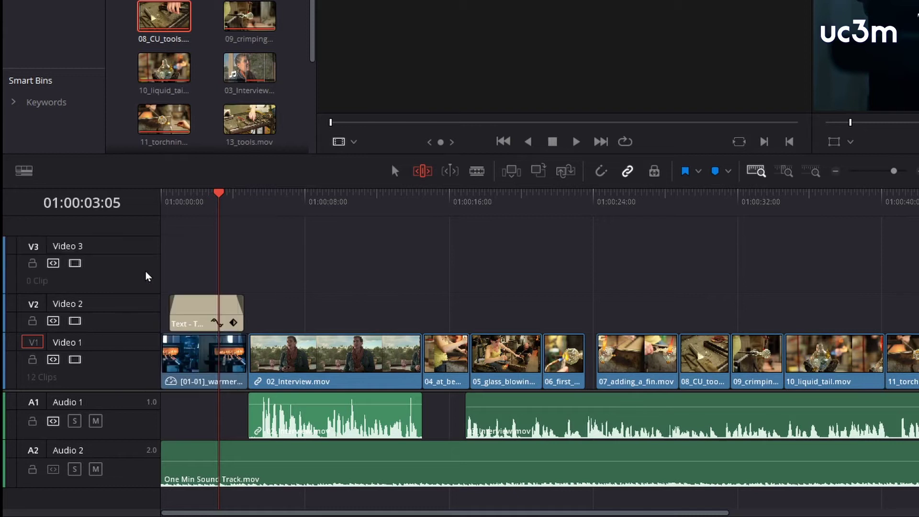
right_click(134, 376)
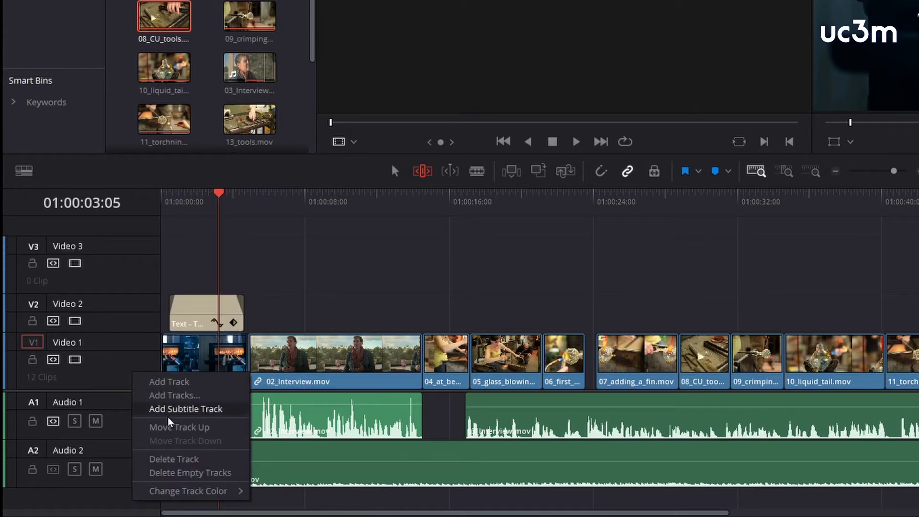
left_click(178, 428)
right_click(130, 324)
left_click(171, 392)
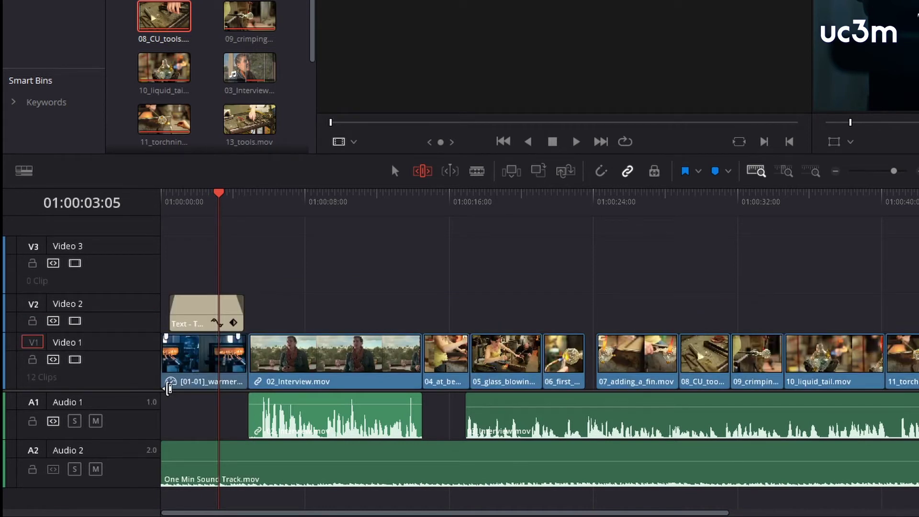
Step: Delete the empty Video 3 track from the timeline
right_click(131, 396)
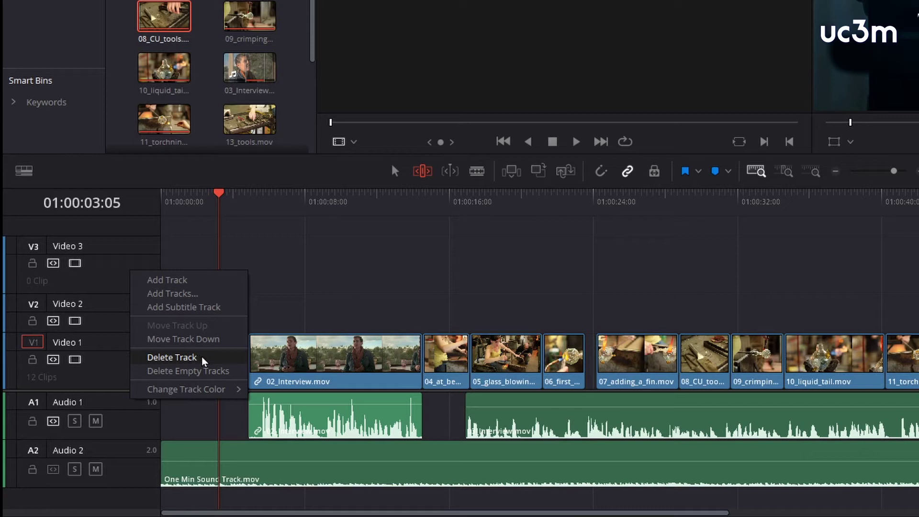
left_click(204, 361)
Step: Change the Audio 2 track's color to blue and view the channel types available for that track
right_click(144, 469)
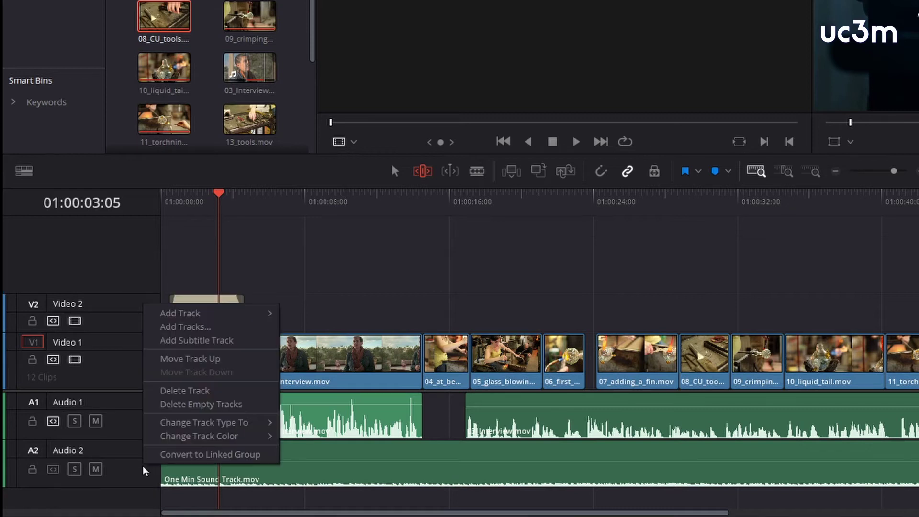
mouse_move(216, 435)
left_click(320, 435)
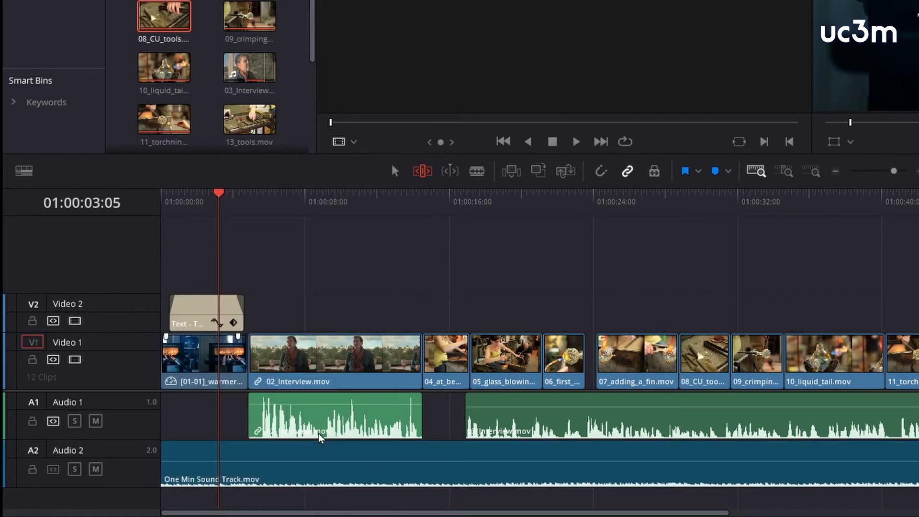
right_click(129, 451)
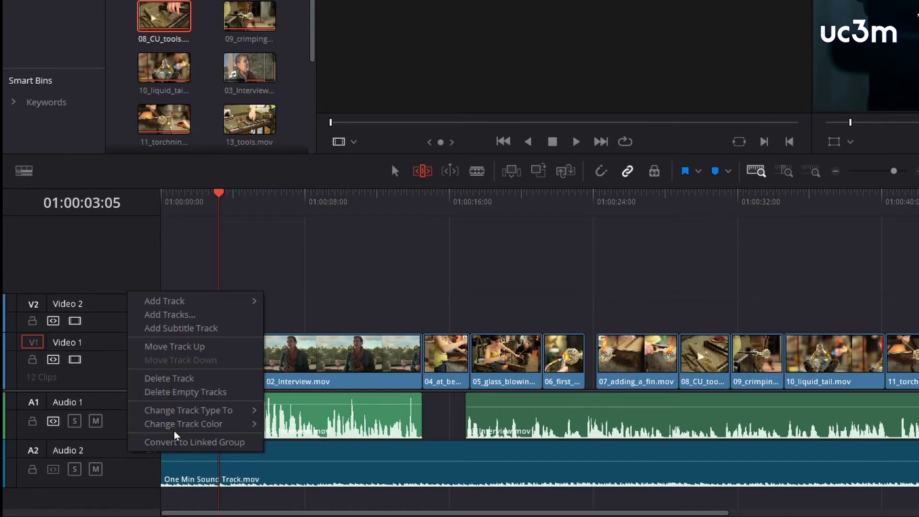
mouse_move(188, 412)
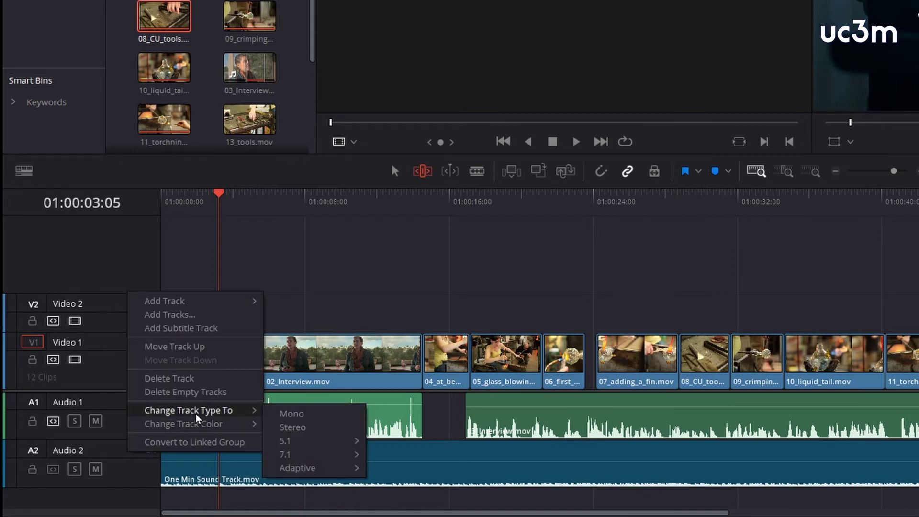
left_click(294, 414)
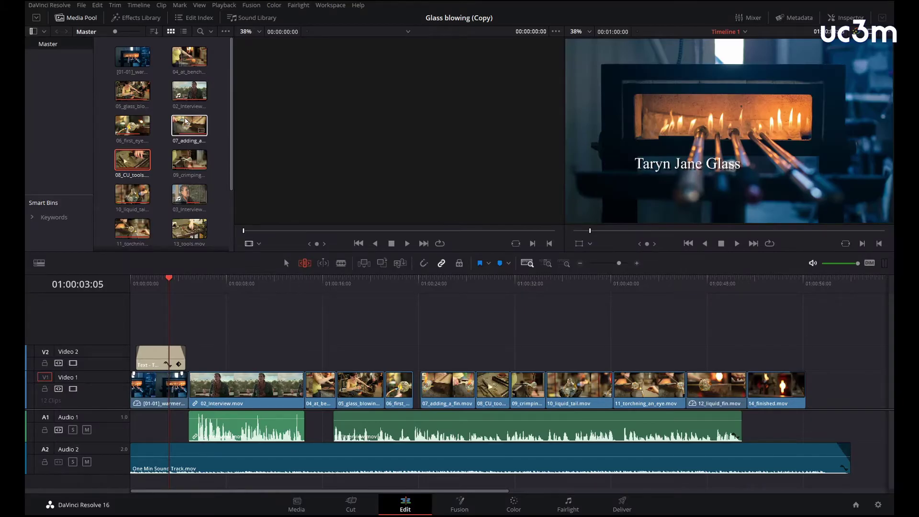
Step: Compare the timeline's destination controls with 02_Interview.mov and 08_CU_tools.mov selected in the media pool
double_click(190, 96)
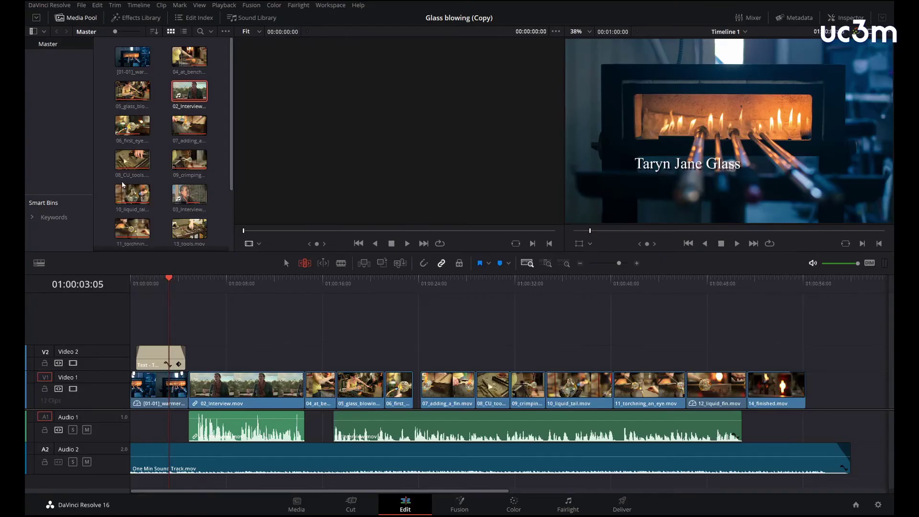
left_click(161, 32)
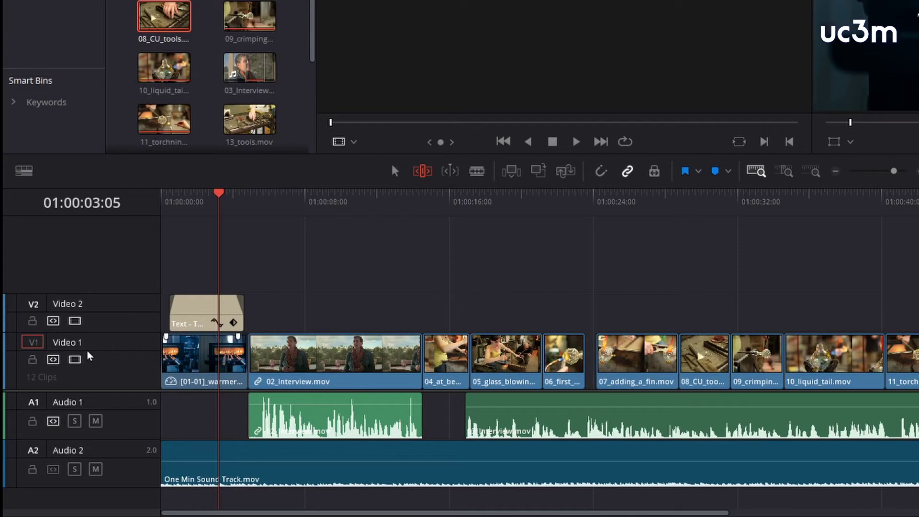
Step: Lock the Audio 2 track and toggle the auto track selector of the Audio 1 track
left_click(32, 470)
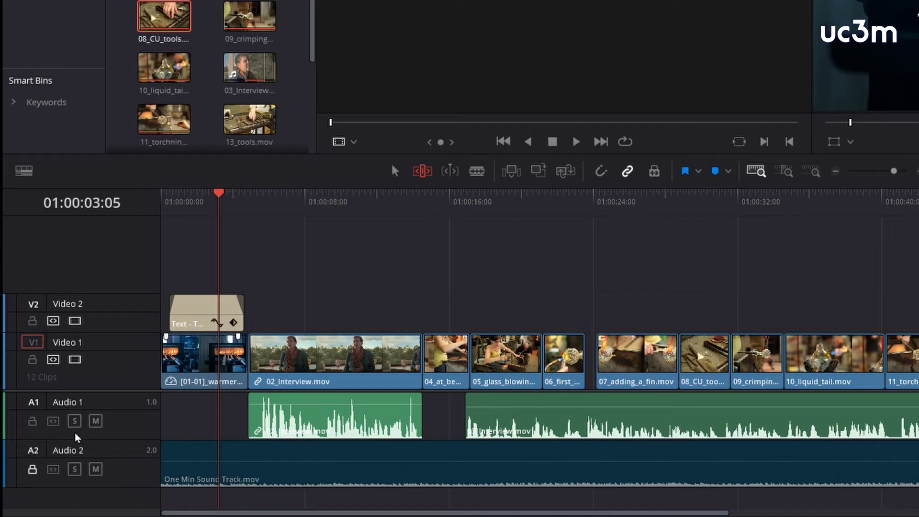
left_click(53, 421)
Step: Disable and re-enable the Video 2 track, and try out soloing and muting the Audio 1 track
left_click(74, 320)
left_click(75, 320)
left_click(74, 422)
left_click(95, 421)
left_click(75, 422)
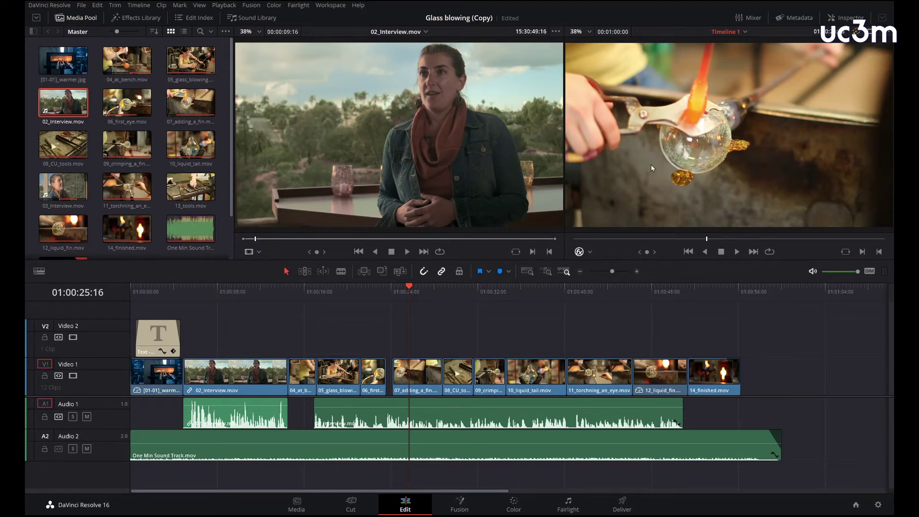
Step: Move the playhead to 01:00:38:08 in 10_liquid_tail.mov and switch from the single viewer back to dual viewers
left_click(547, 289)
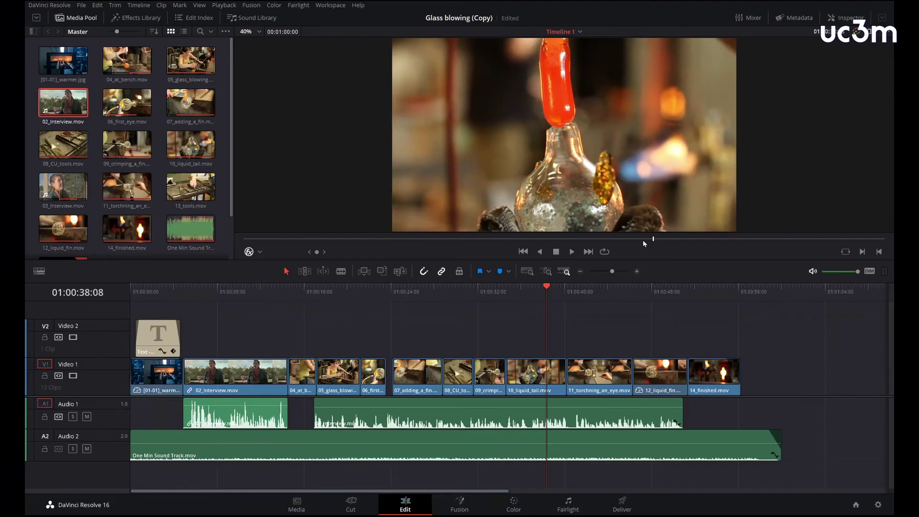
left_click(882, 17)
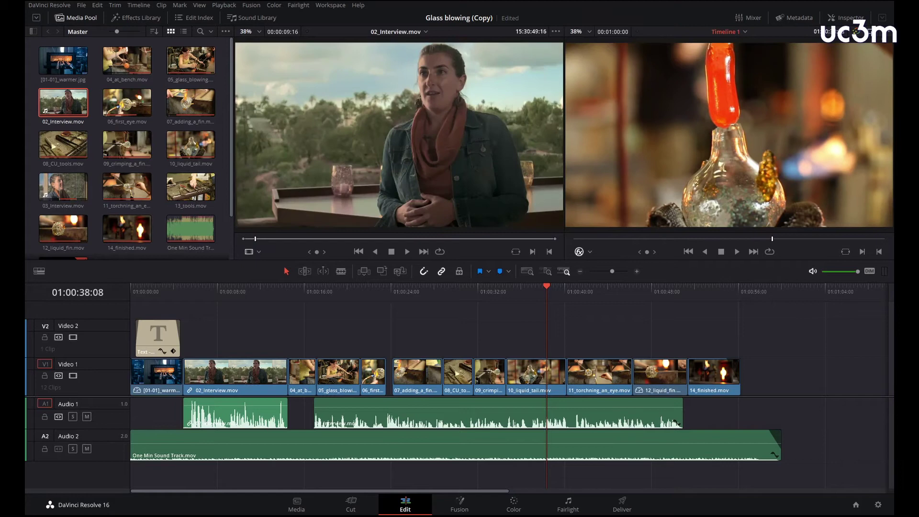
Step: Set the source viewer's zoom to Fit and make the viewer area slightly taller
left_click(259, 31)
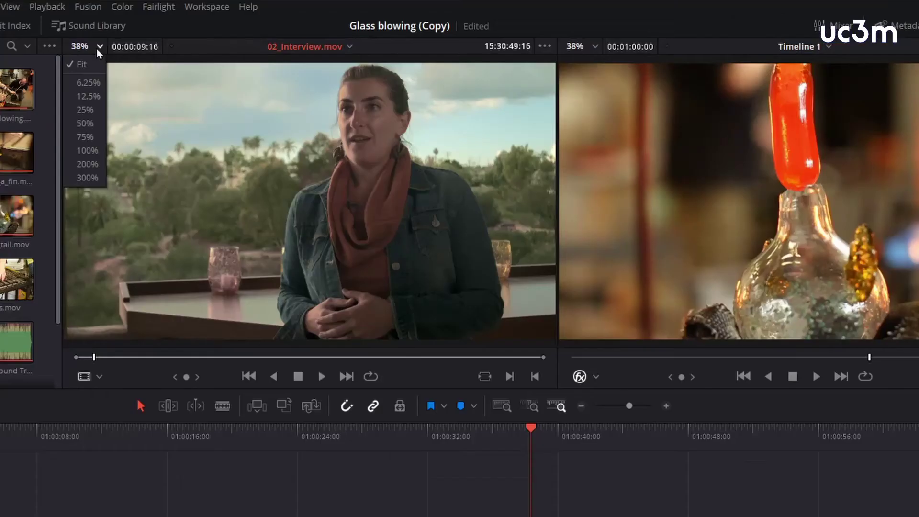
left_click(77, 68)
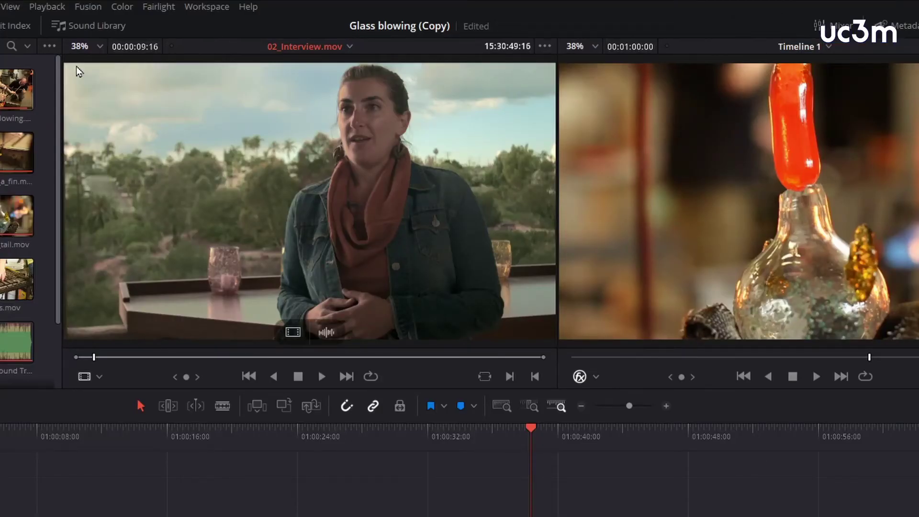
mouse_move(119, 388)
left_mouse_down()
mouse_move(99, 318)
mouse_move(109, 270)
mouse_move(109, 396)
left_mouse_up()
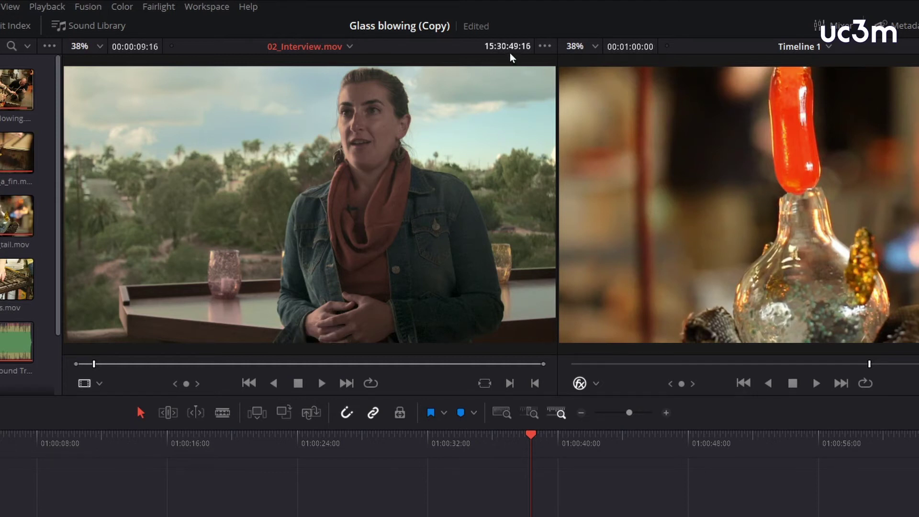
Step: Turn off Live Media Preview for the source viewer
left_click(547, 46)
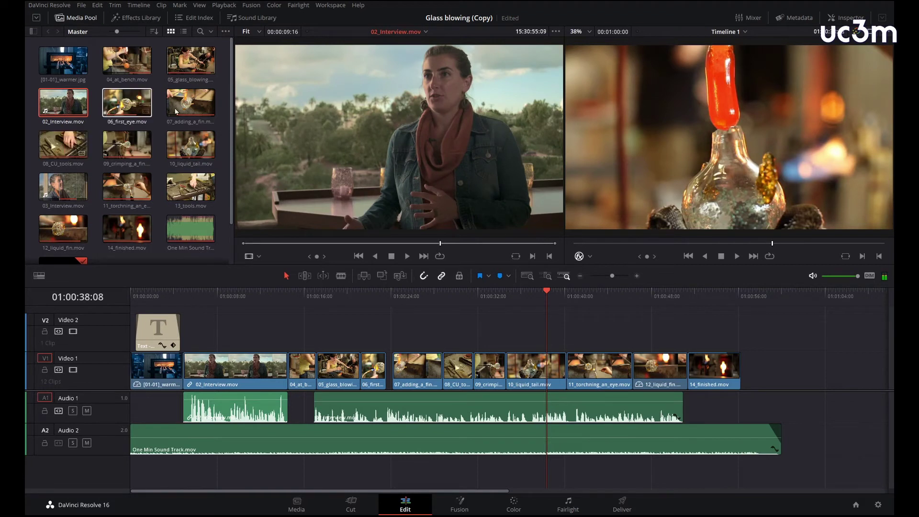
left_click(556, 31)
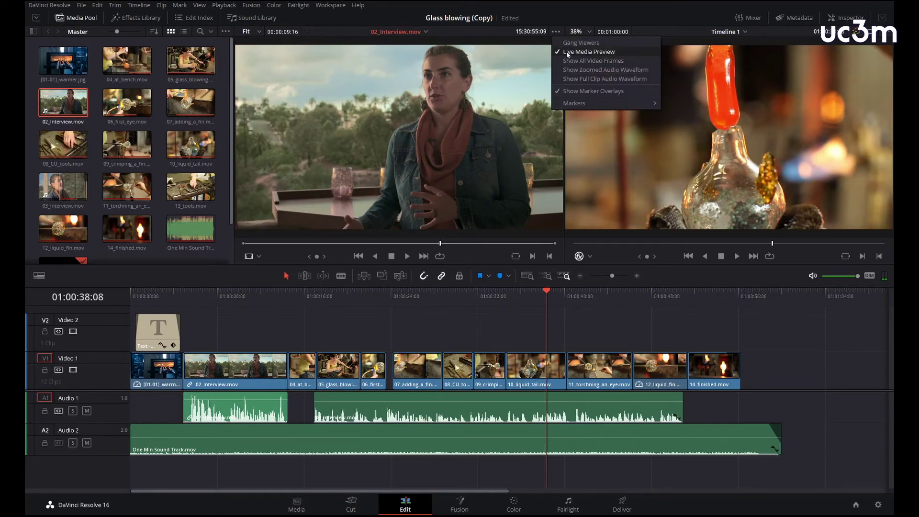
left_click(567, 51)
Step: Enlarge the media pool thumbnails to the maximum size and show 04_at_bench.mov in the source viewer
left_click_drag(120, 29, 139, 31)
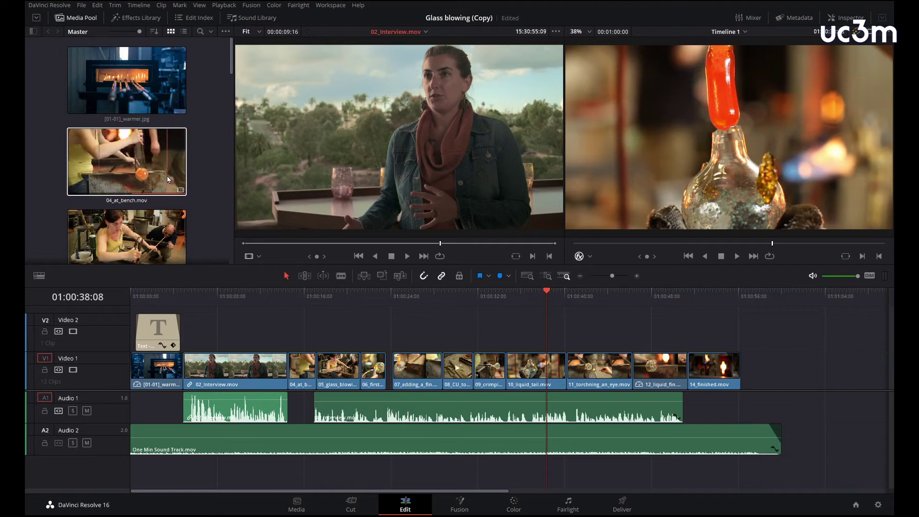
left_click(135, 177)
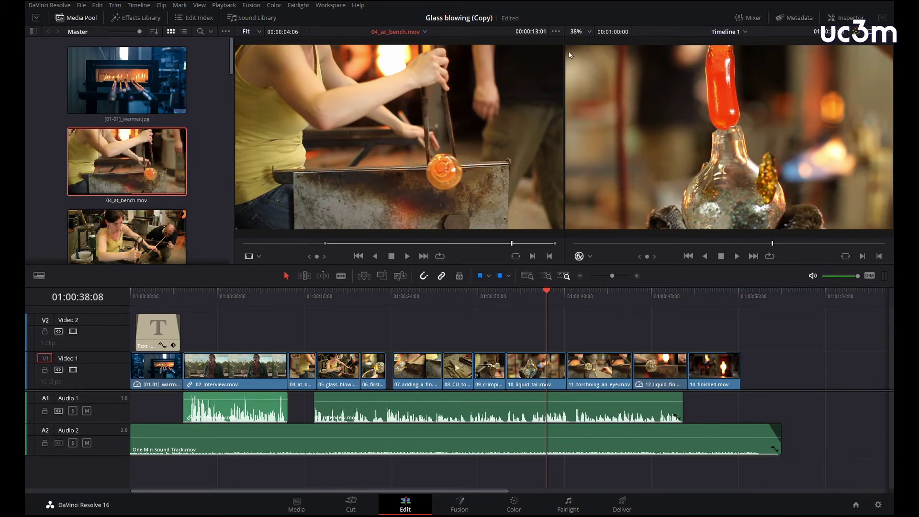
Step: Show the full clip audio waveform over 02_Interview.mov in the source viewer and jog the clip back to 15:30:53:08
left_click(555, 31)
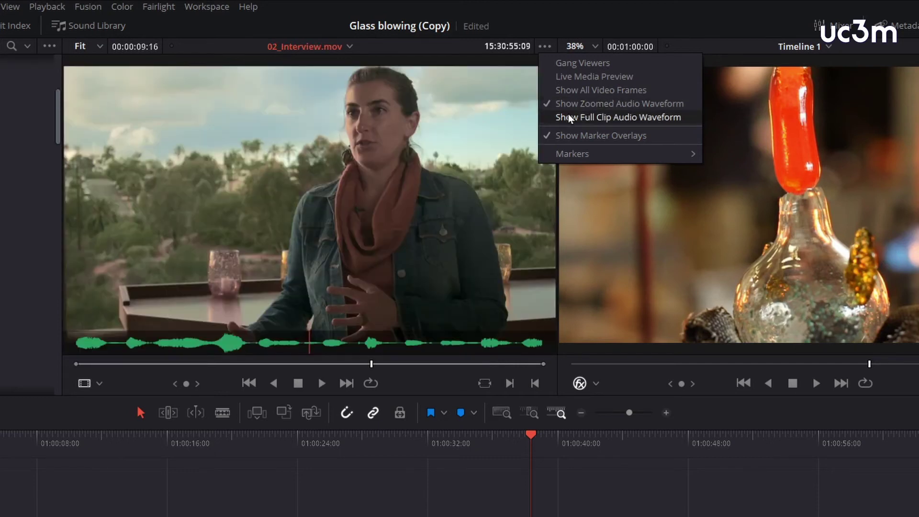
left_click(568, 115)
left_click_drag(186, 383, 110, 375)
Step: Switch the source viewer to Offline mode
left_click(99, 383)
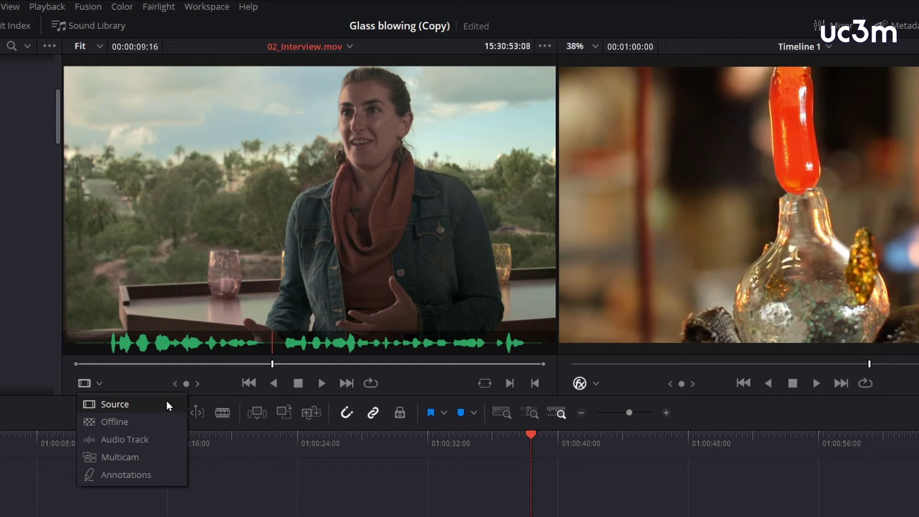
left_click(150, 423)
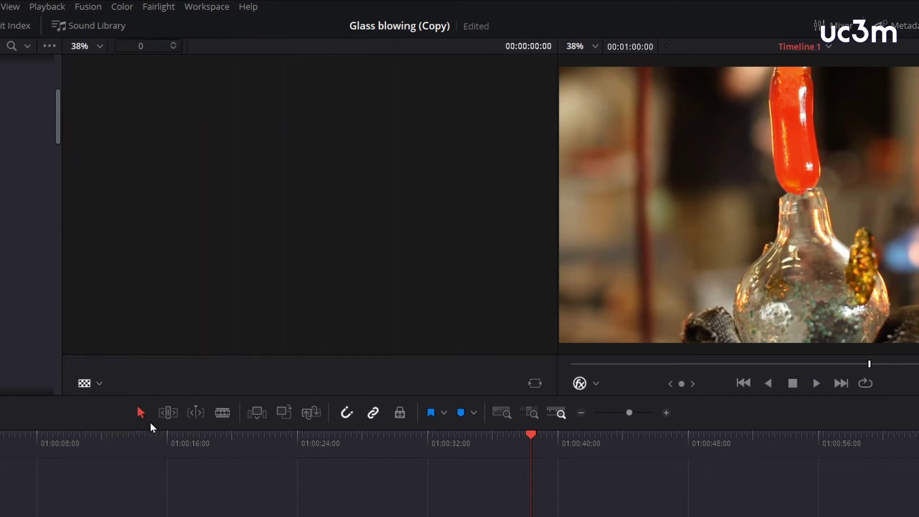
left_click(258, 281)
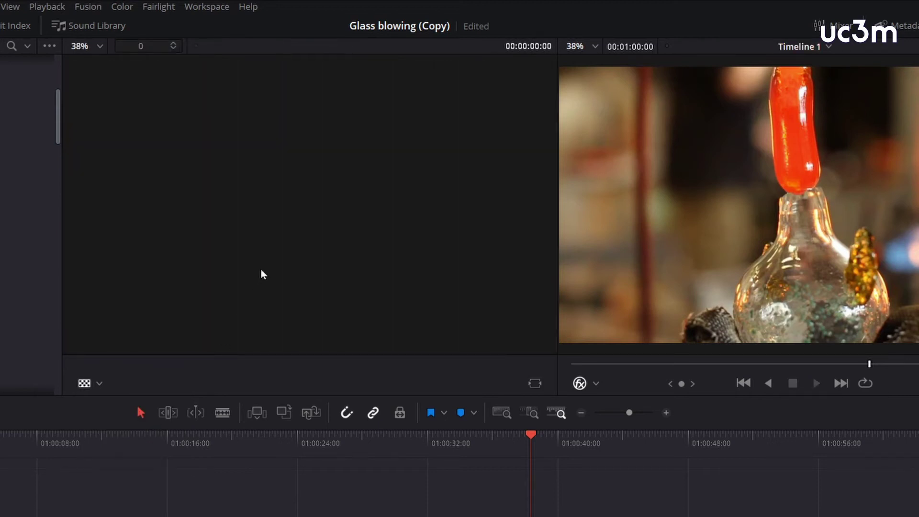
Step: View 02_Interview.mov in the source viewer's Audio Track mode and return the viewer to Source mode
left_click(99, 383)
left_click(140, 439)
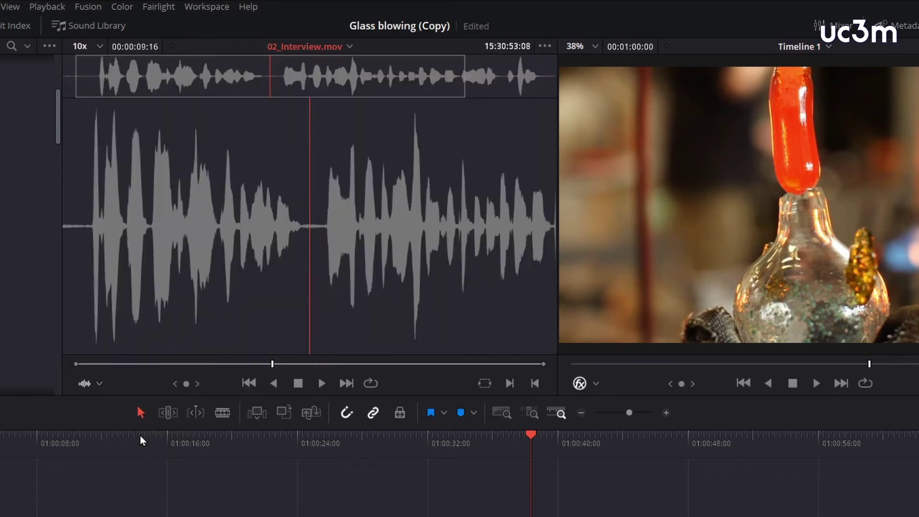
left_click(99, 384)
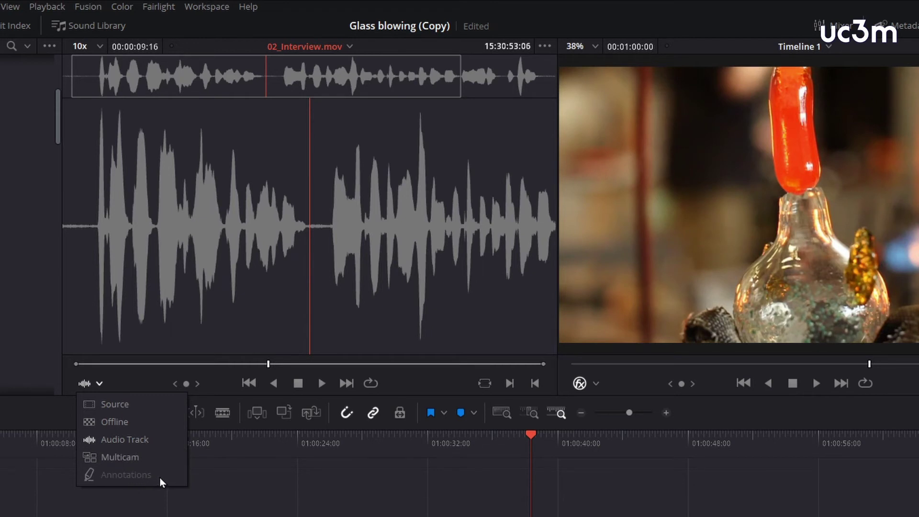
left_click(123, 406)
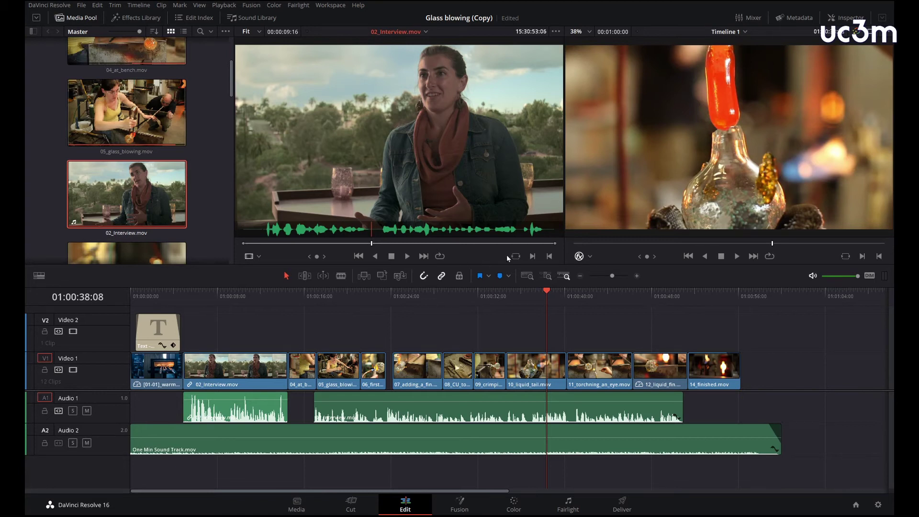
Step: With the Transform overlay in the timeline viewer, scale 10_liquid_tail.mov down to about 0.71 and rotate it by about 24.4 degrees
left_click(592, 256)
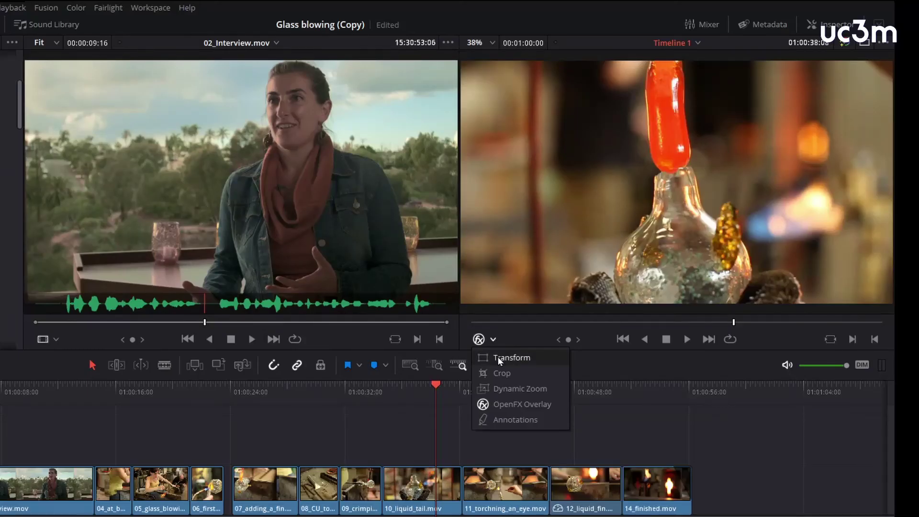
left_click(498, 357)
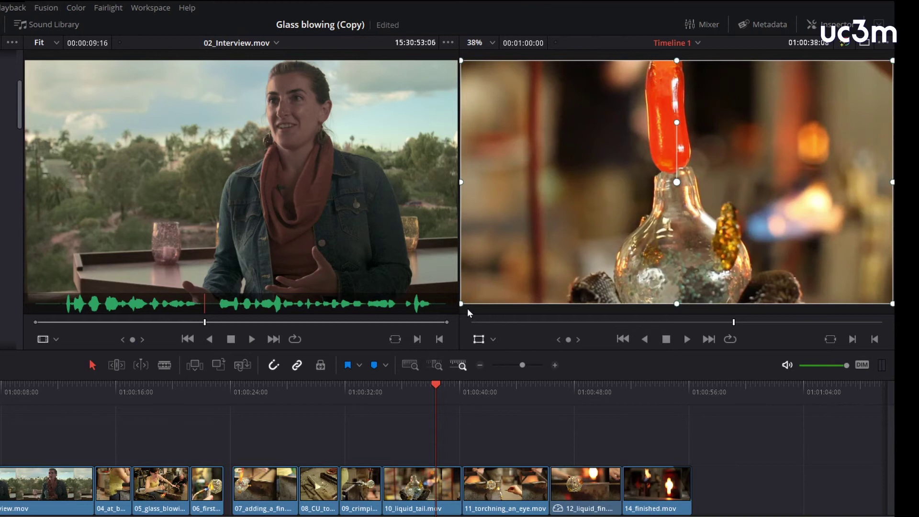
left_click_drag(461, 306, 523, 268)
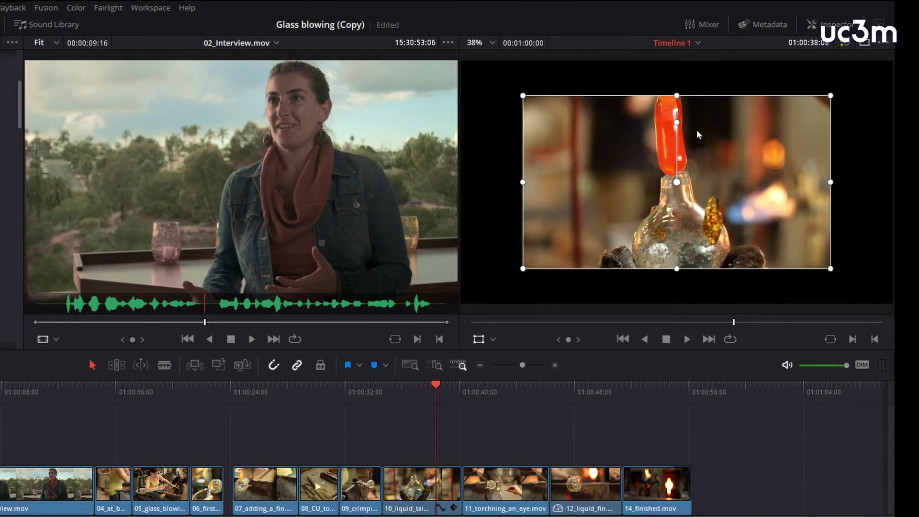
left_click_drag(676, 124, 654, 133)
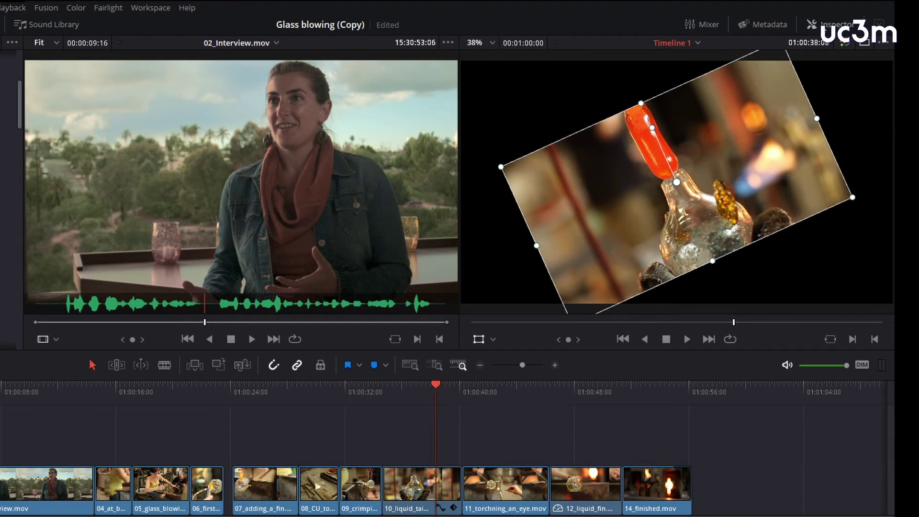
Step: Open the Inspector and reset all Transform settings of 10_liquid_tail.mov
left_click(820, 22)
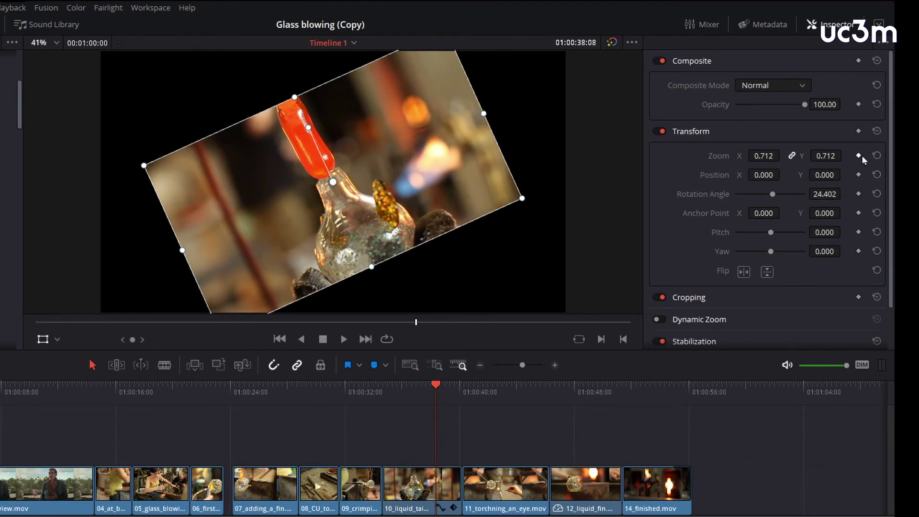
left_click(876, 131)
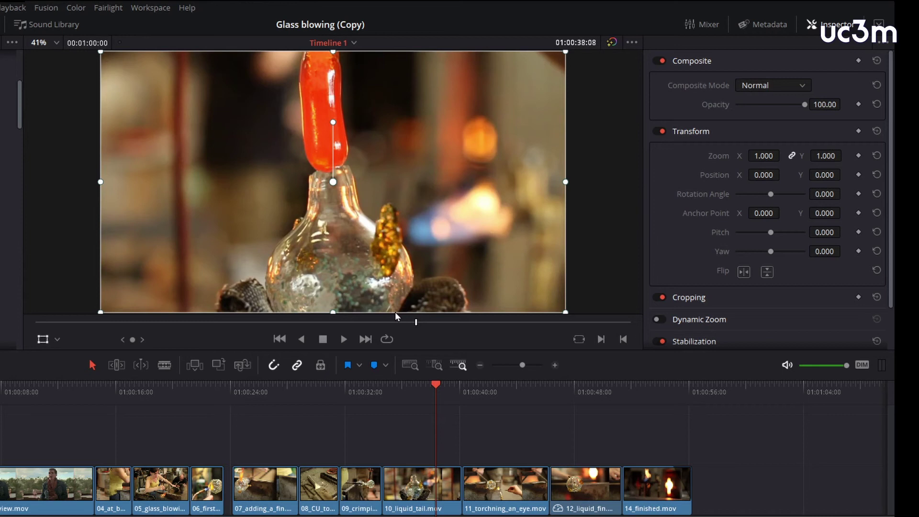
Step: With the Crop overlay, crop 10_liquid_tail.mov by about 128 from the bottom and about 116 from the top
left_click(56, 339)
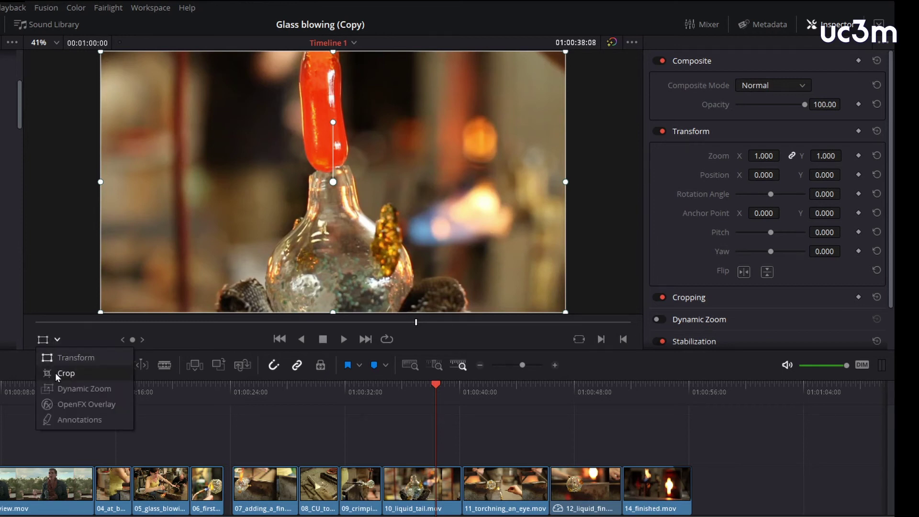
left_click(57, 371)
left_click_drag(333, 312, 333, 281)
left_click_drag(331, 57, 335, 79)
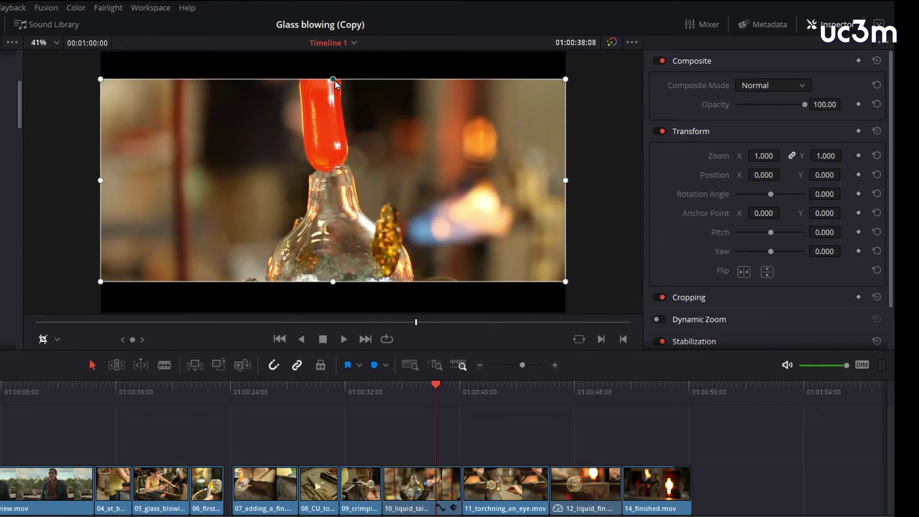
Step: Check the clip's Cropping values in the Inspector and leave the Transform and Cropping sections collapsed
left_click(693, 131)
left_click(693, 153)
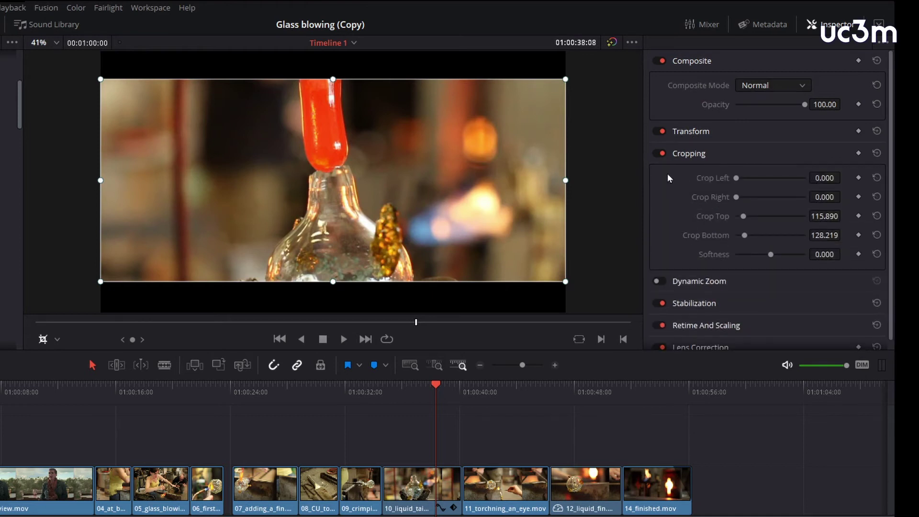
left_click(688, 154)
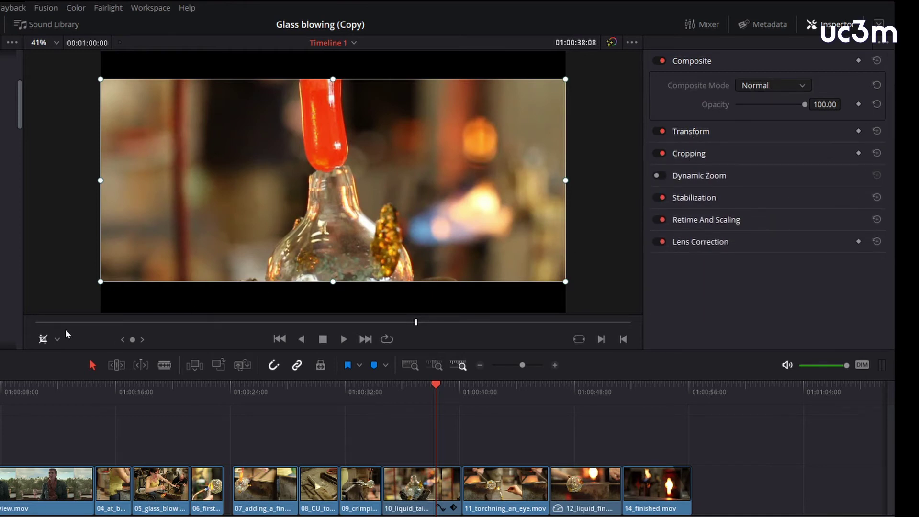
Step: Enable Dynamic Zoom on 02_Interview.mov in the timeline and shrink and move the green start frame around the woman's head and shoulders
left_click(56, 339)
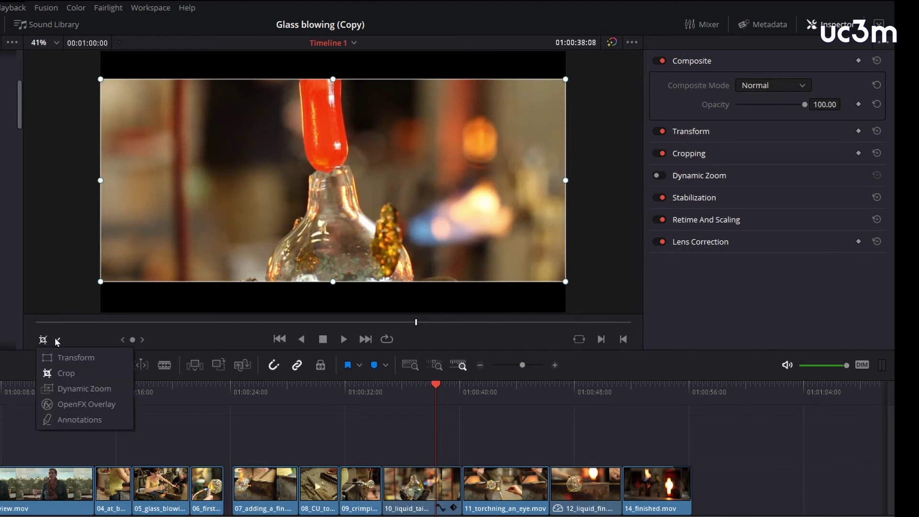
left_click(67, 388)
left_click(36, 386)
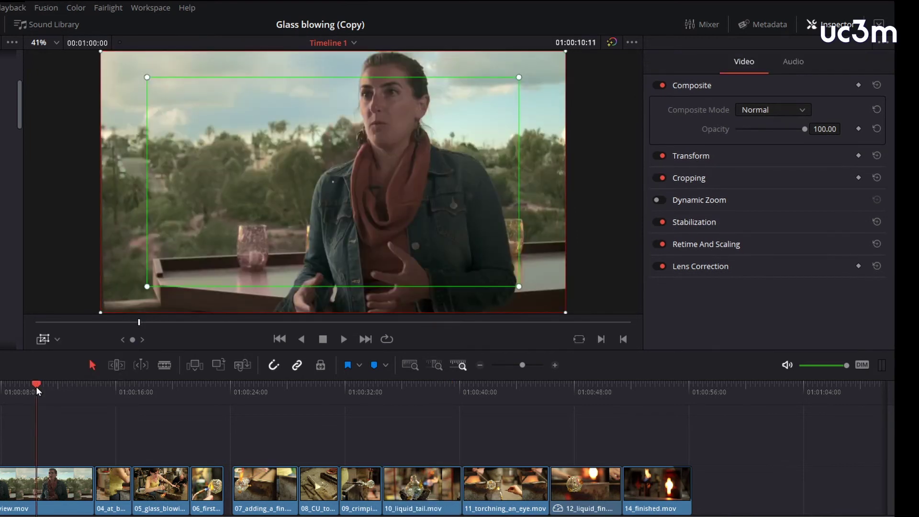
left_click(659, 200)
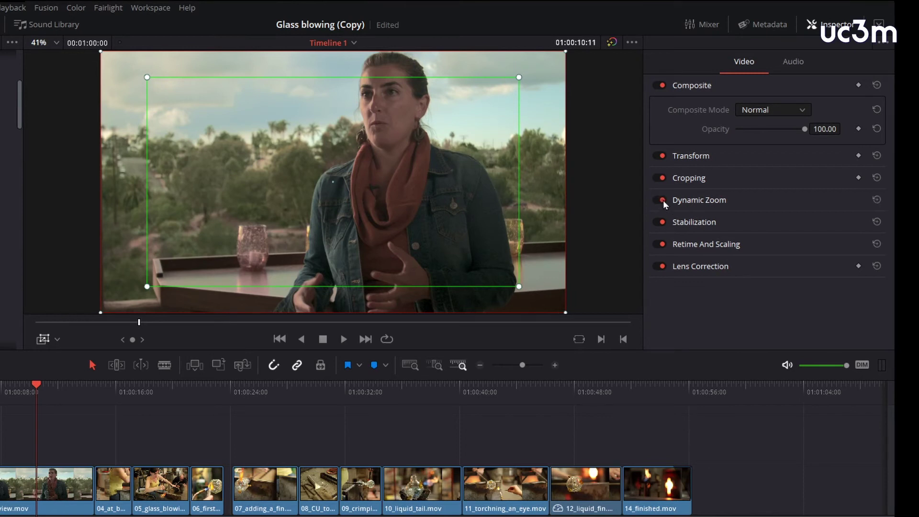
left_click(697, 201)
left_click_drag(518, 286, 424, 177)
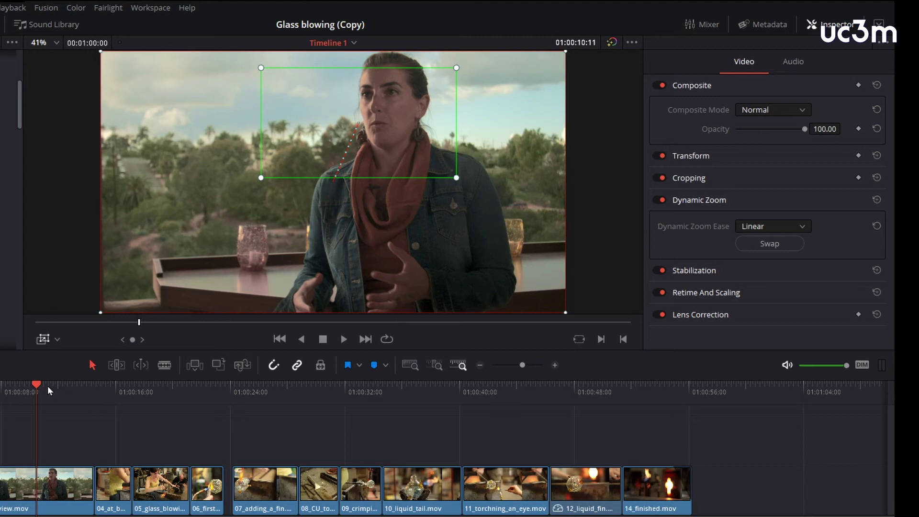
Step: Play the start of the interview clip in the timeline to preview its dynamic zoom
left_click_drag(36, 384, 1, 386)
key("space")
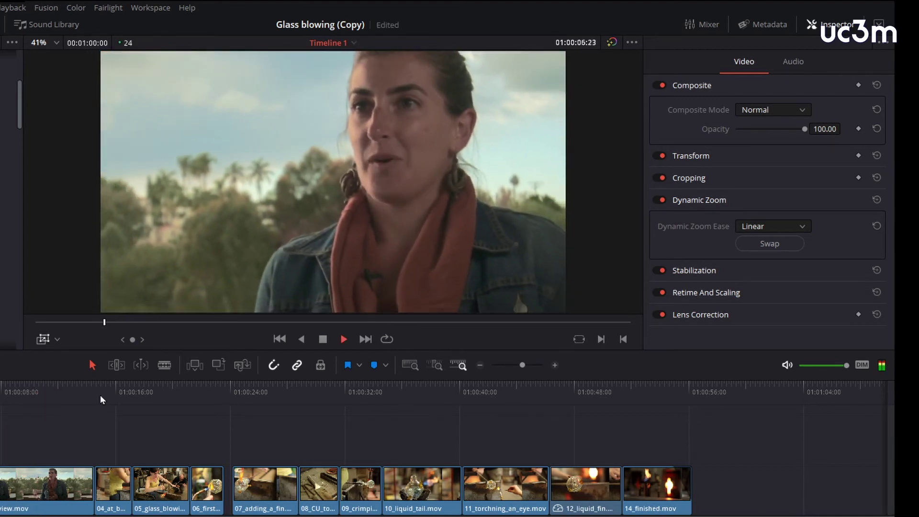
key("space")
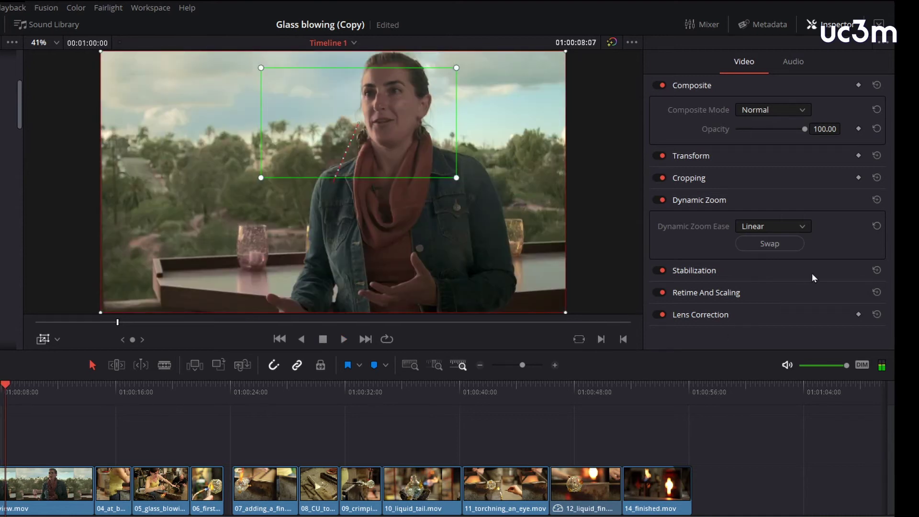
Step: Swap the Dynamic Zoom start and end frames, preview the interview clip from its beginning, and collapse the Dynamic Zoom settings
left_click(778, 247)
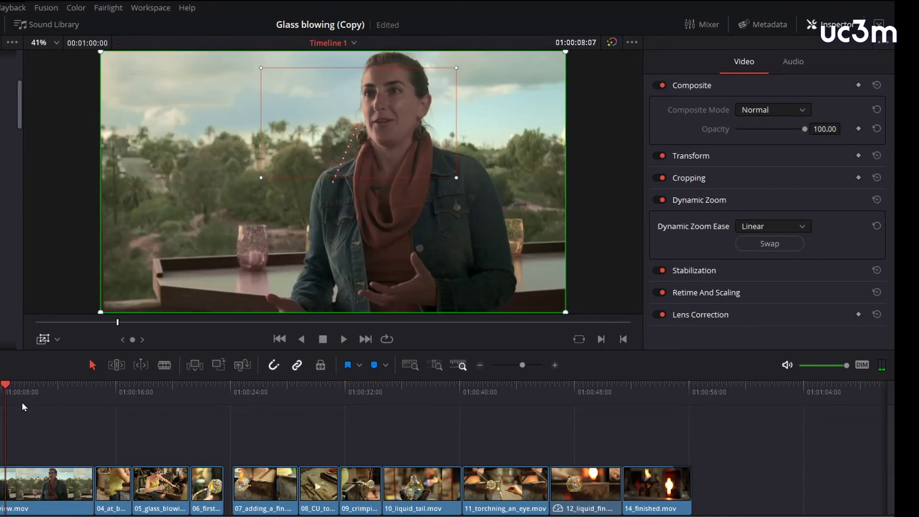
left_click_drag(14, 391, 0, 391)
key("space")
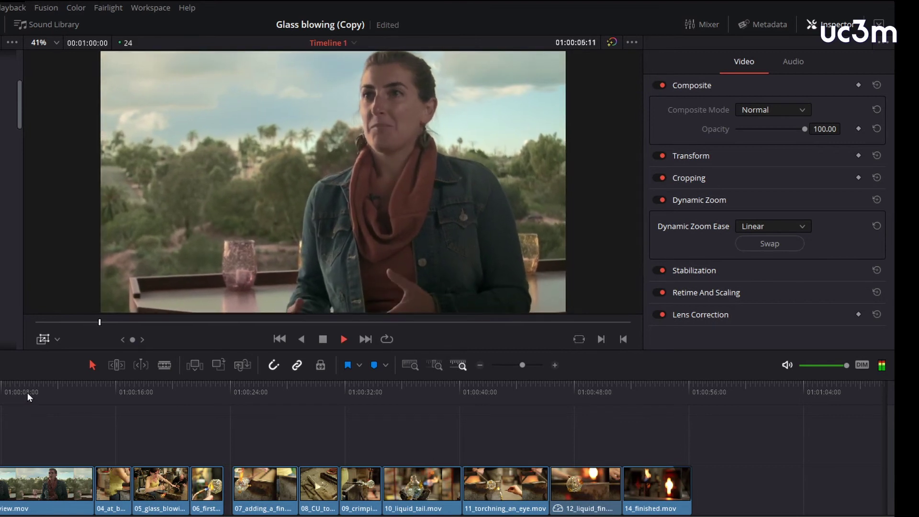
key("space")
left_click(699, 200)
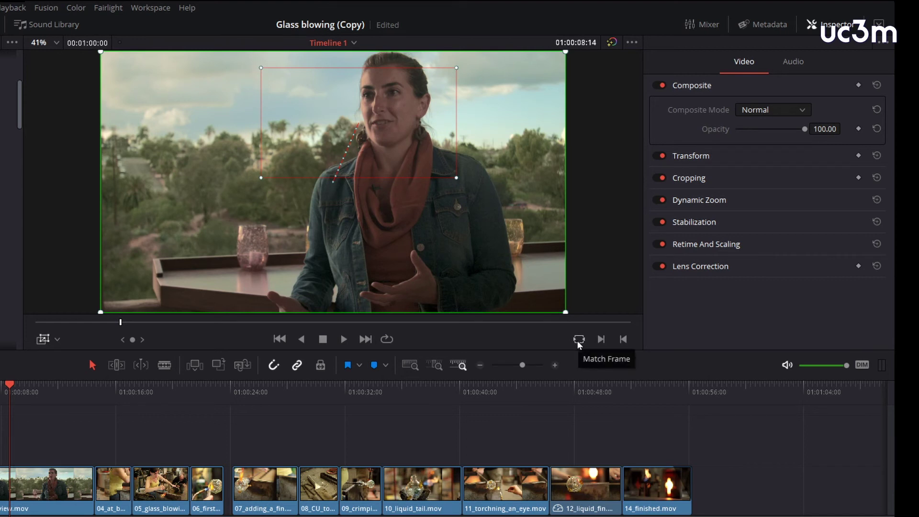
Step: Move the playhead to 01:00:19:03 in 05_glass_blowing.mov and match that frame in the source viewer
left_click(159, 385)
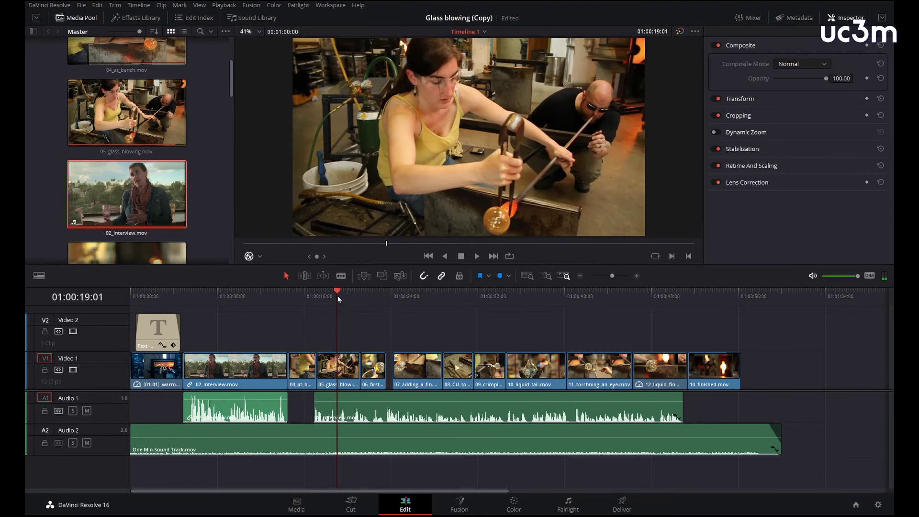
left_click_drag(317, 256, 320, 256)
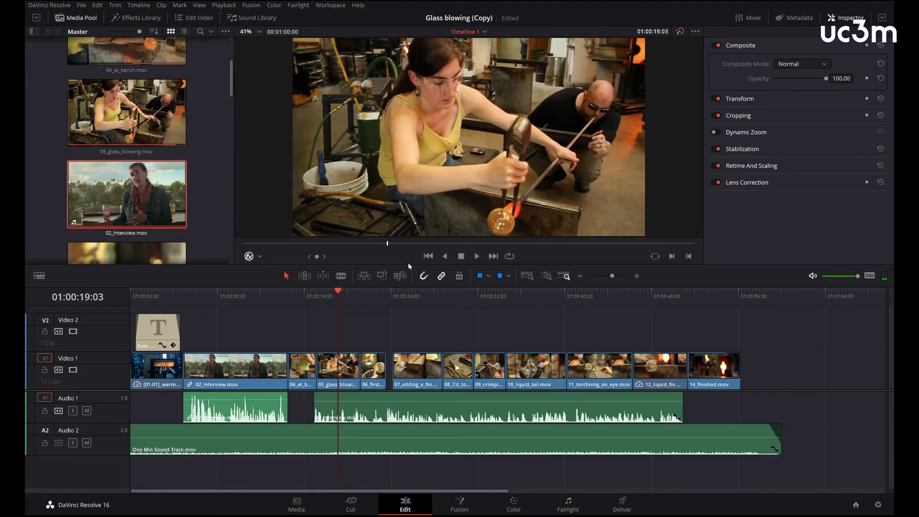
left_click(655, 257)
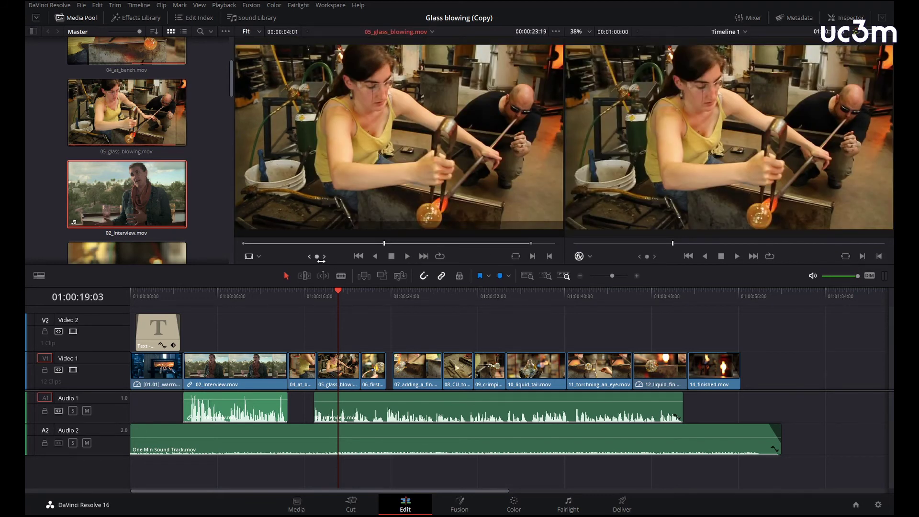
Step: Jog through 05_glass_blowing.mov in the source viewer and through the sequence in the timeline viewer
left_click_drag(321, 260, 327, 261)
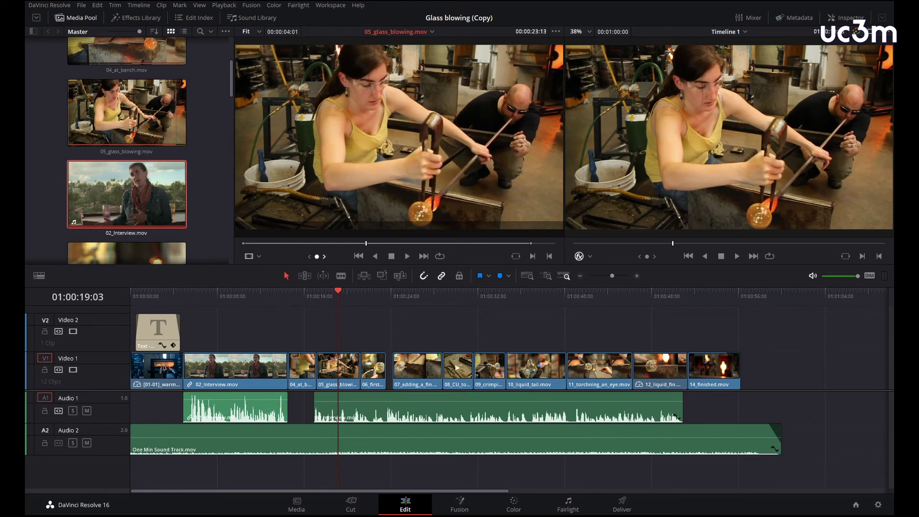
key("space")
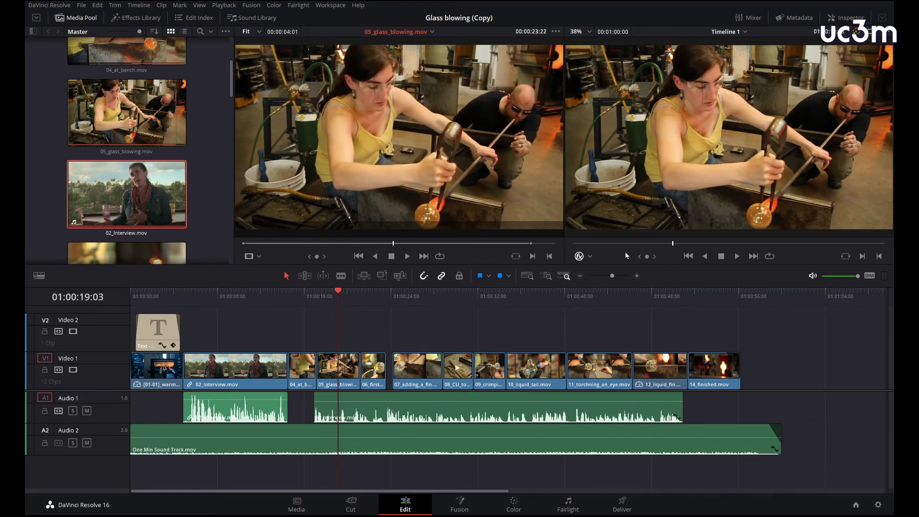
left_click_drag(646, 256, 655, 256)
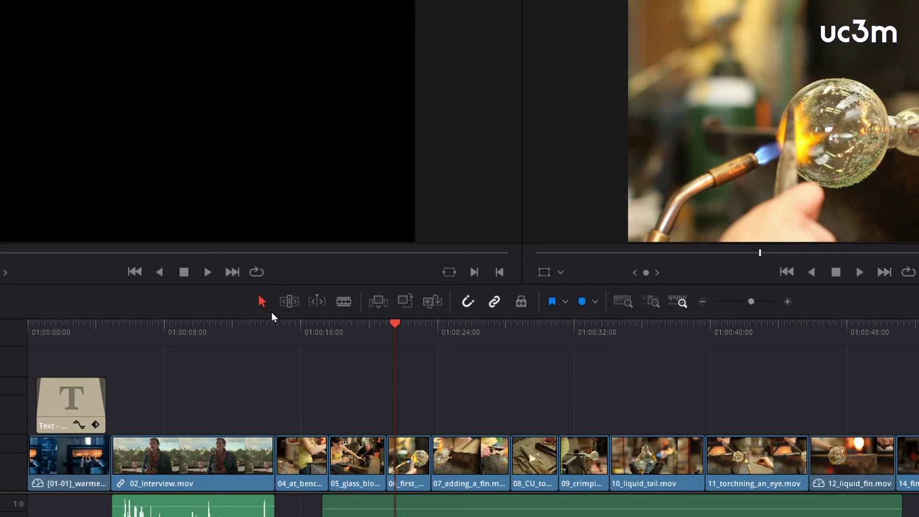
left_click(287, 304)
left_click(348, 309)
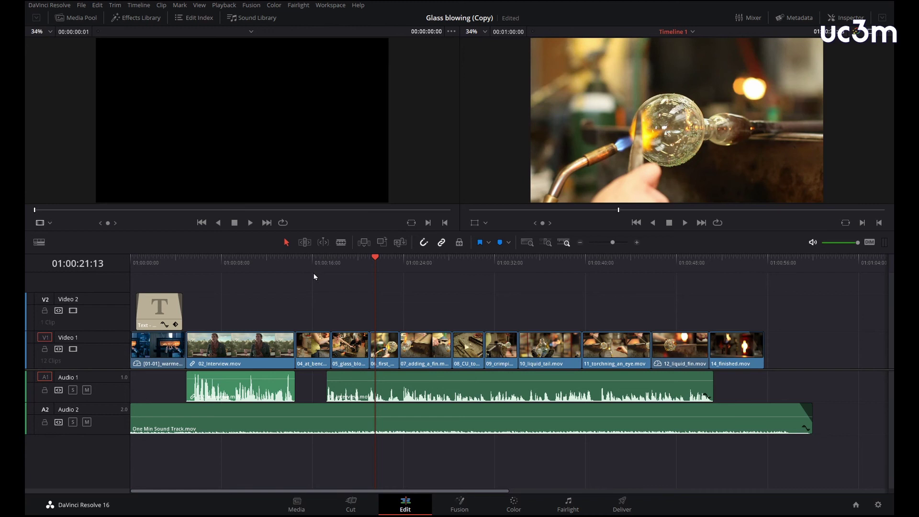
Step: Select each side of the edit between 02_Interview.mov and 04_at_bench.mov and shorten 04_at_bench.mov, leaving a gap before the 05_glass_blowing clip
left_click(313, 349)
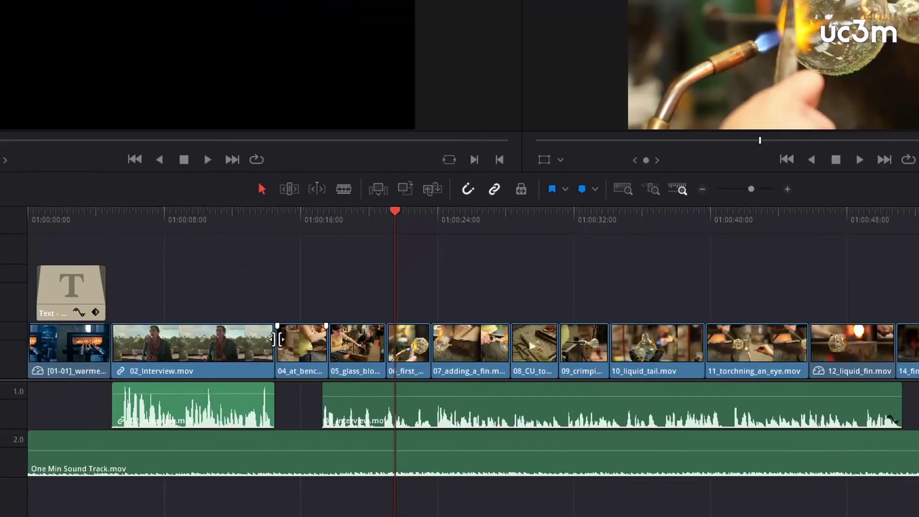
left_click(295, 342)
left_click(274, 339)
left_click(280, 344)
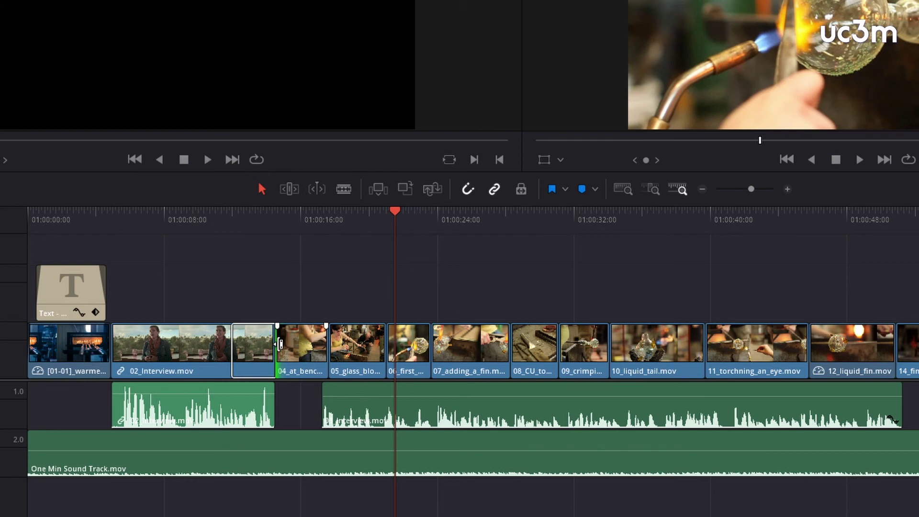
mouse_move(281, 344)
left_mouse_down()
mouse_move(320, 344)
mouse_move(286, 373)
mouse_move(277, 345)
mouse_move(267, 346)
mouse_move(274, 346)
left_mouse_up()
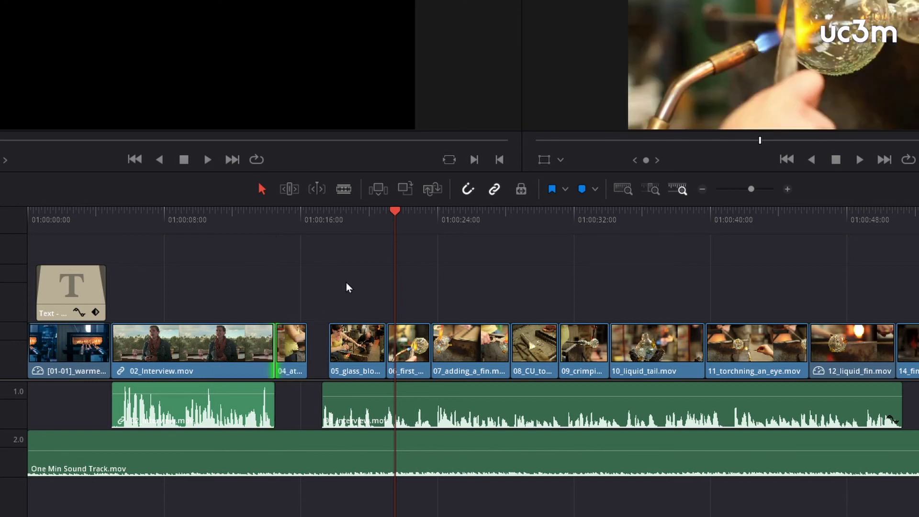
Step: Roll the edit between 02_Interview.mov and 04_at_bench.mov slightly earlier and ripple-trim the end of 02_Interview.mov shorter in Trim Edit mode
left_click(276, 349)
left_click_drag(275, 349, 267, 352)
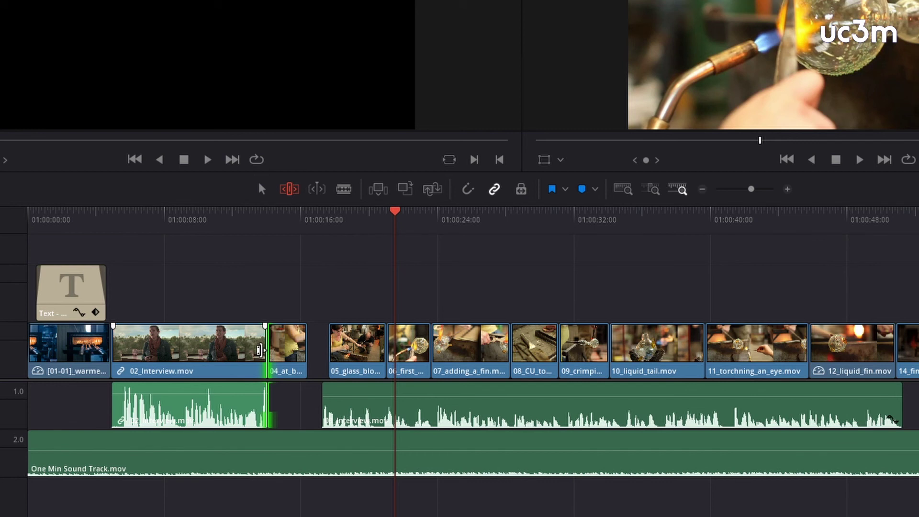
left_click(259, 349)
mouse_move(259, 350)
left_mouse_down()
mouse_move(191, 348)
mouse_move(277, 346)
left_mouse_up()
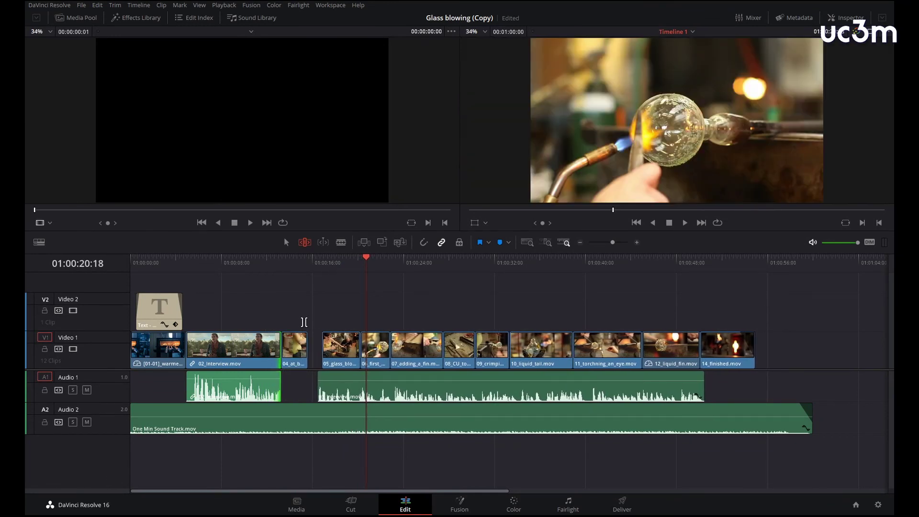
Step: Try blade cuts in 02_Interview.mov at about 01:00:08:00 and 01:00:09:07, and undo both cuts
key("a")
left_click(341, 243)
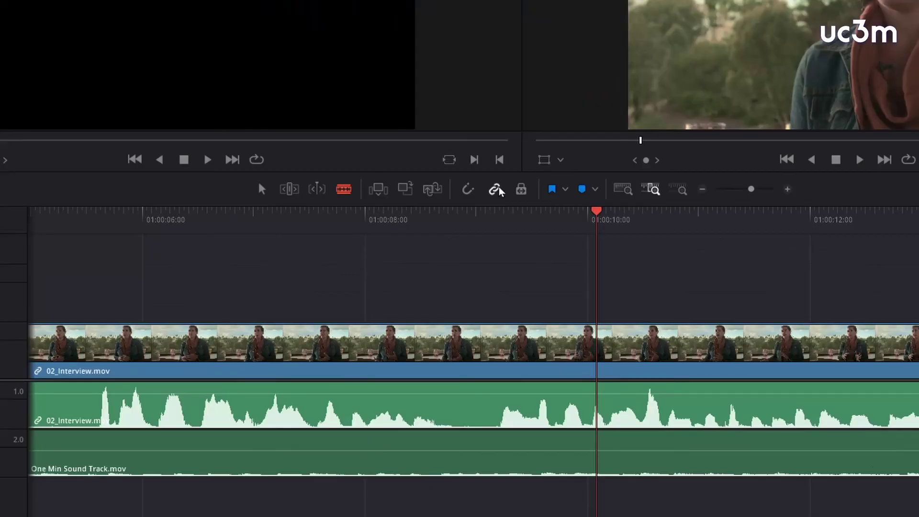
left_click(365, 337)
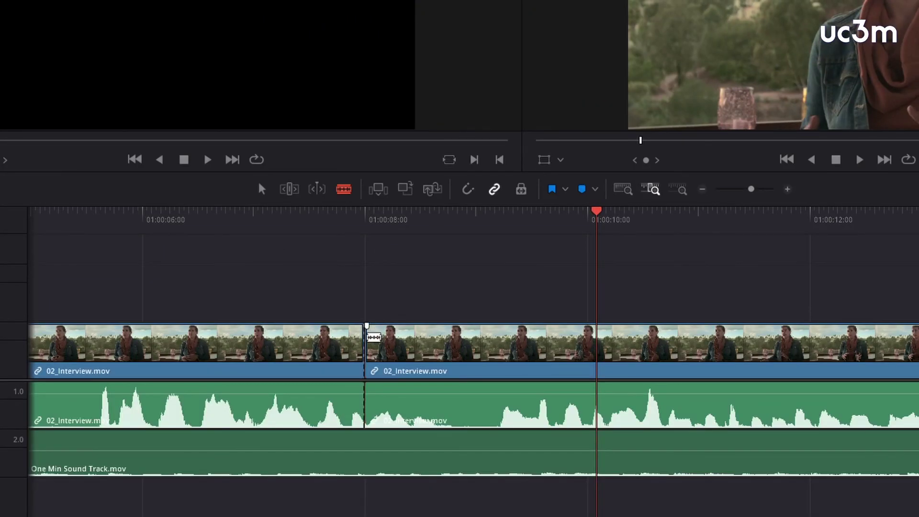
left_click(510, 343)
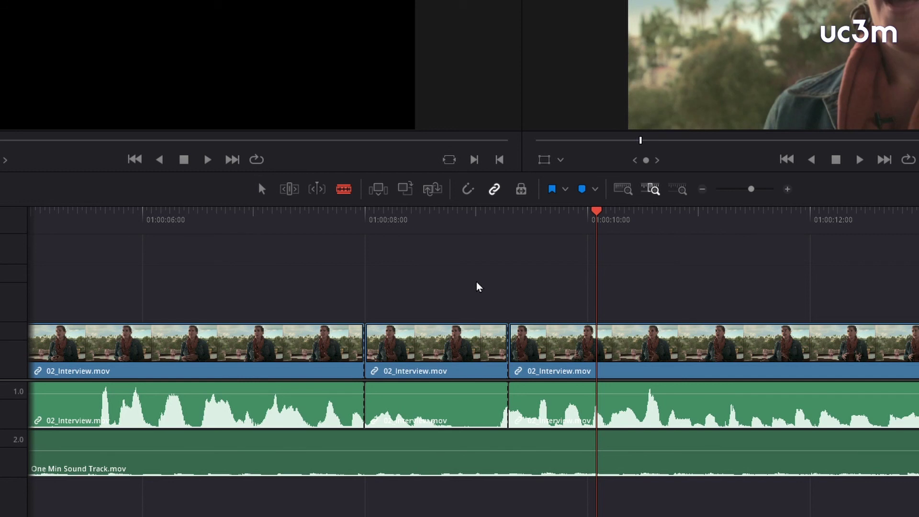
key("ctrl+z")
key("ctrl+z")
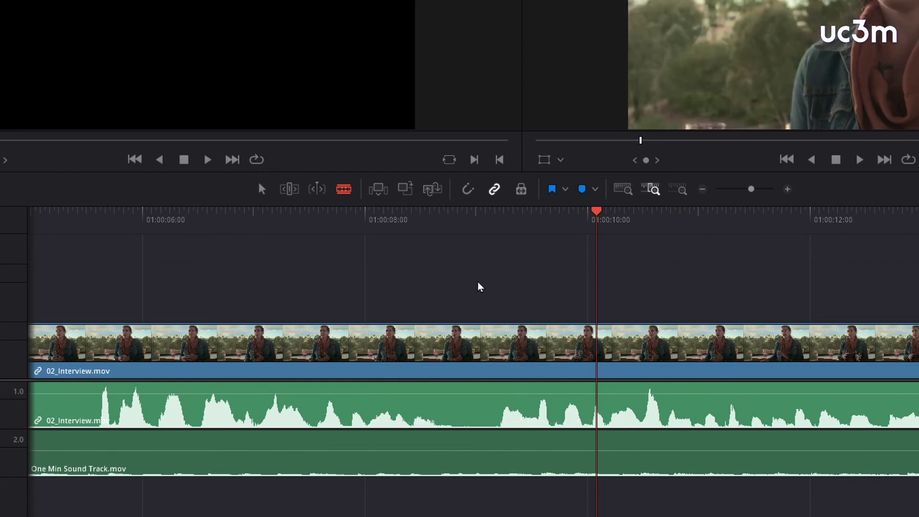
Step: Try splitting the clips on all tracks just after 01:00:10:00, and move the playhead to 01:00:09:14
key("ctrl+b")
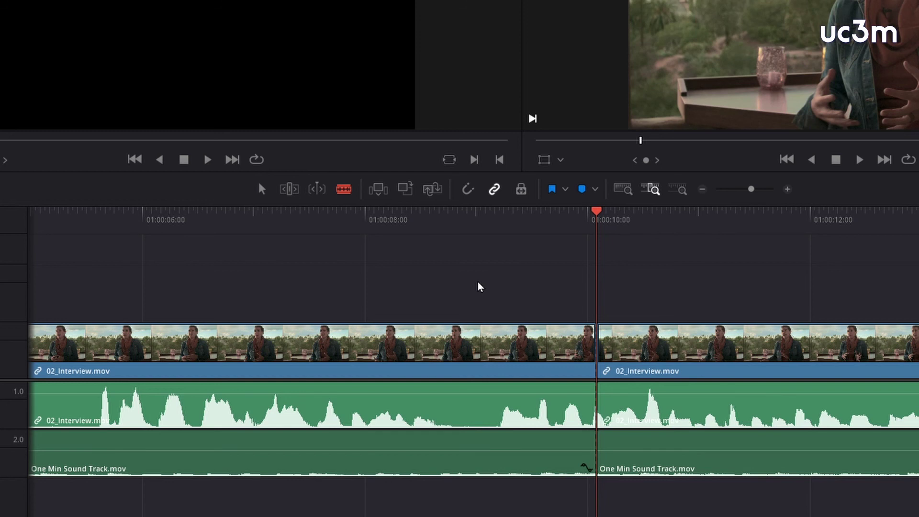
left_click(541, 217)
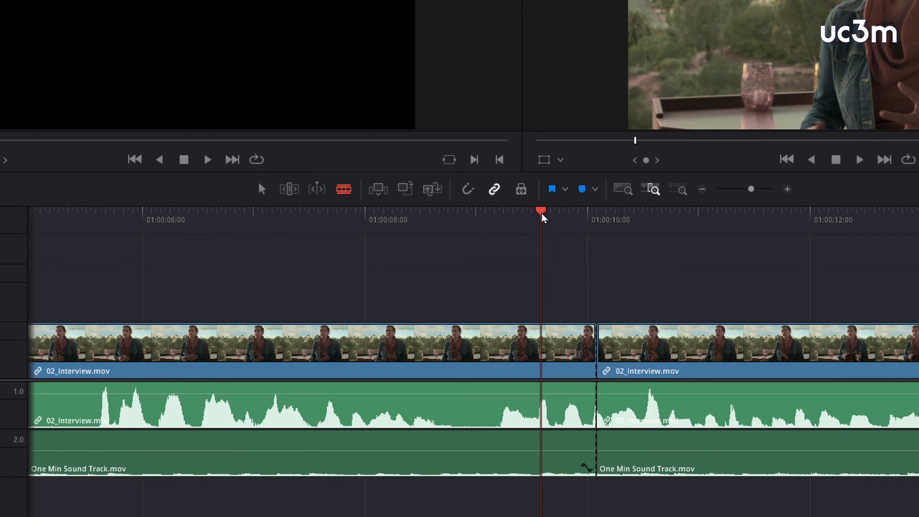
left_click(543, 217)
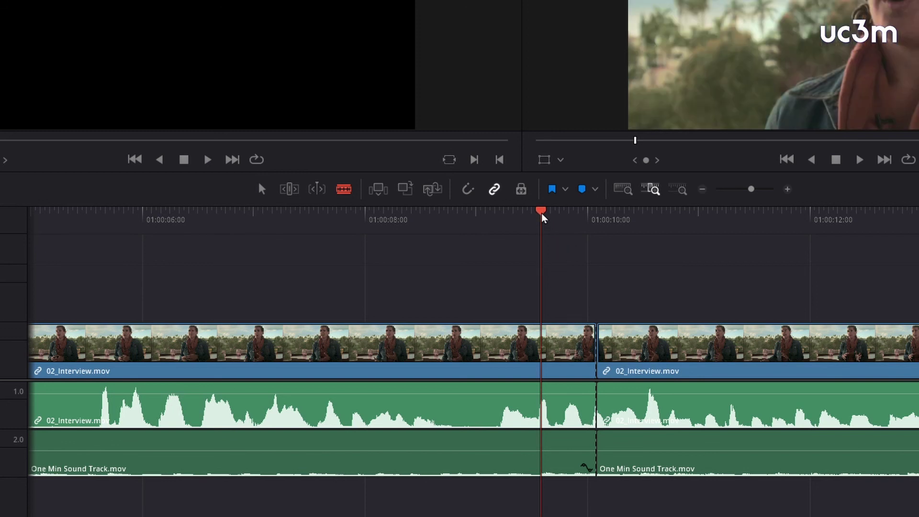
key("e")
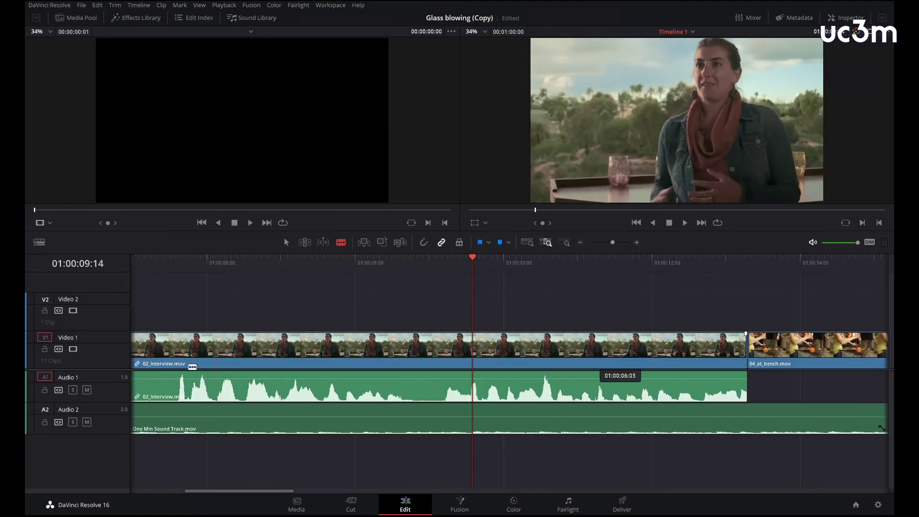
Step: Exclude the Audio 2 track from auto track selection and split 02_Interview.mov at 01:00:09:14
left_click(59, 422)
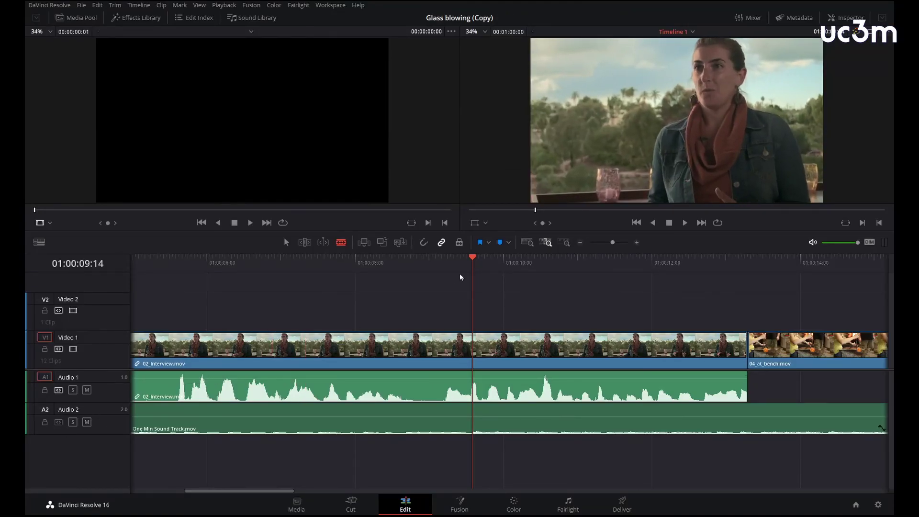
key("ctrl+b")
Step: Test how the playhead snaps around the new interview cut in Selection mode, and turn snapping off
left_click_drag(473, 261, 449, 261)
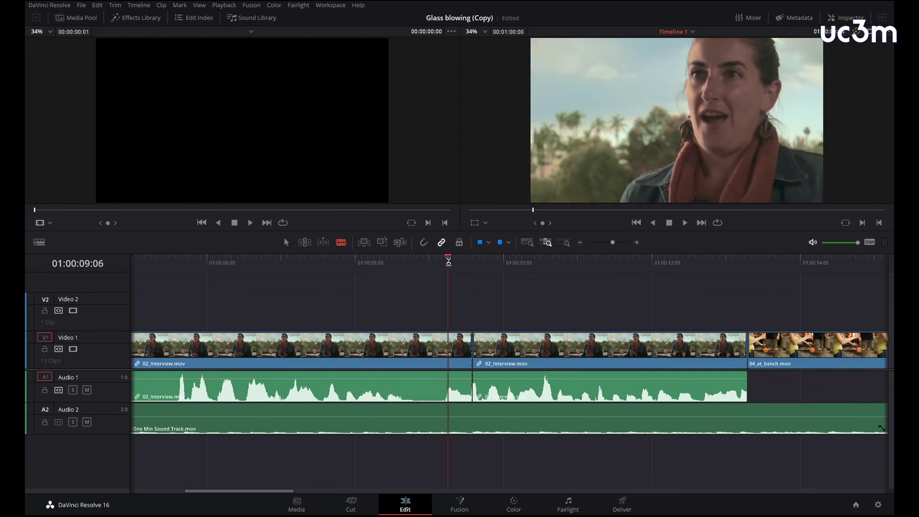
key("a")
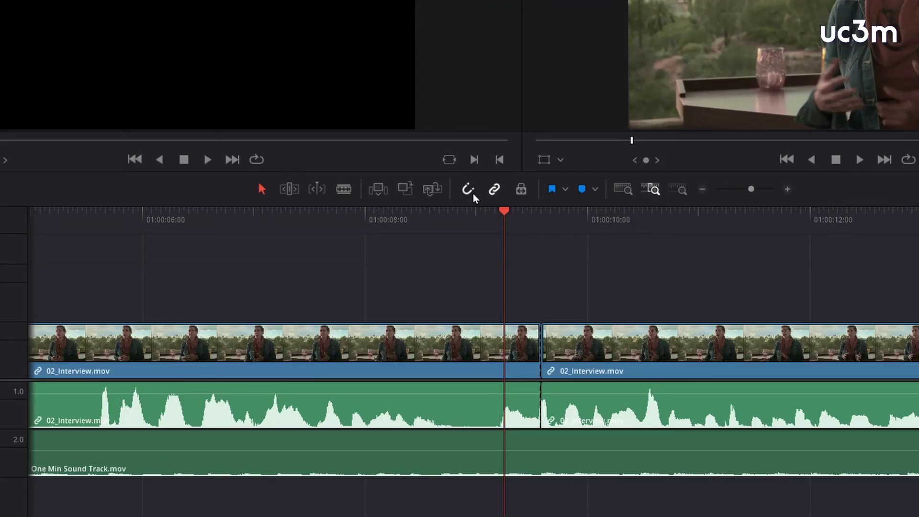
left_click_drag(541, 225, 523, 231)
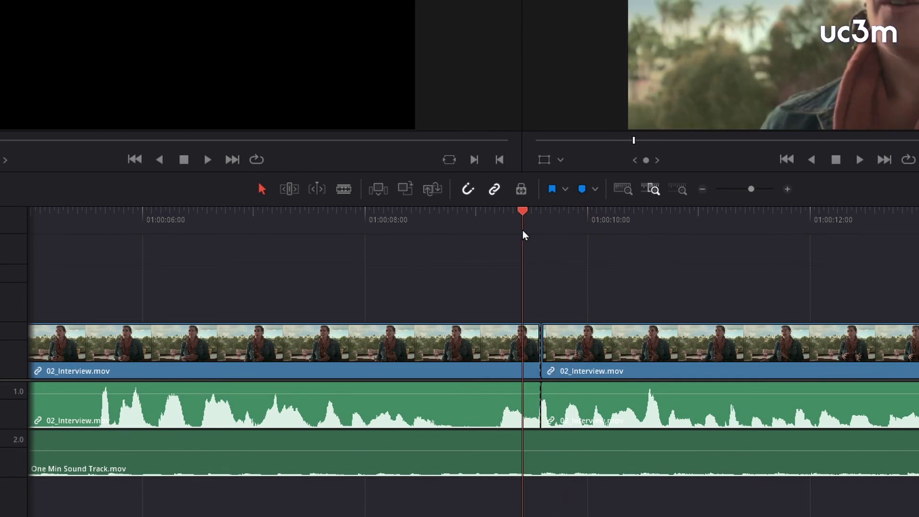
left_click(467, 190)
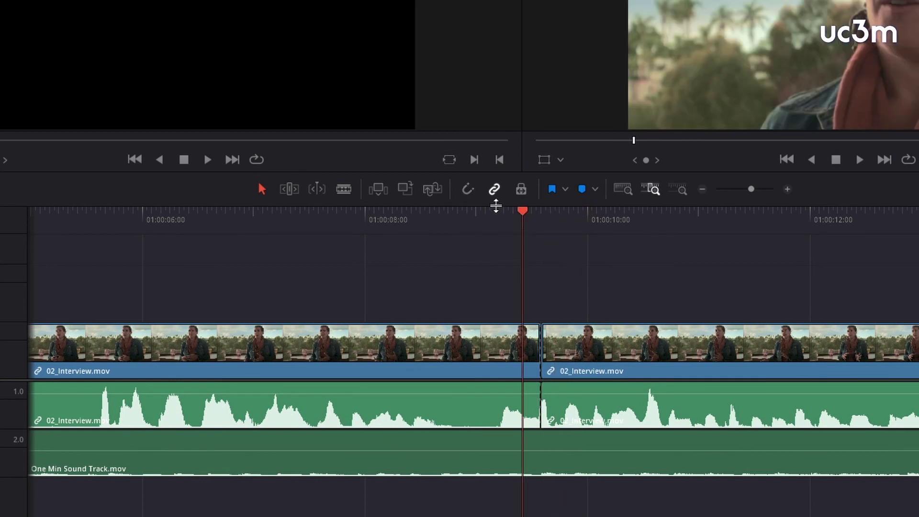